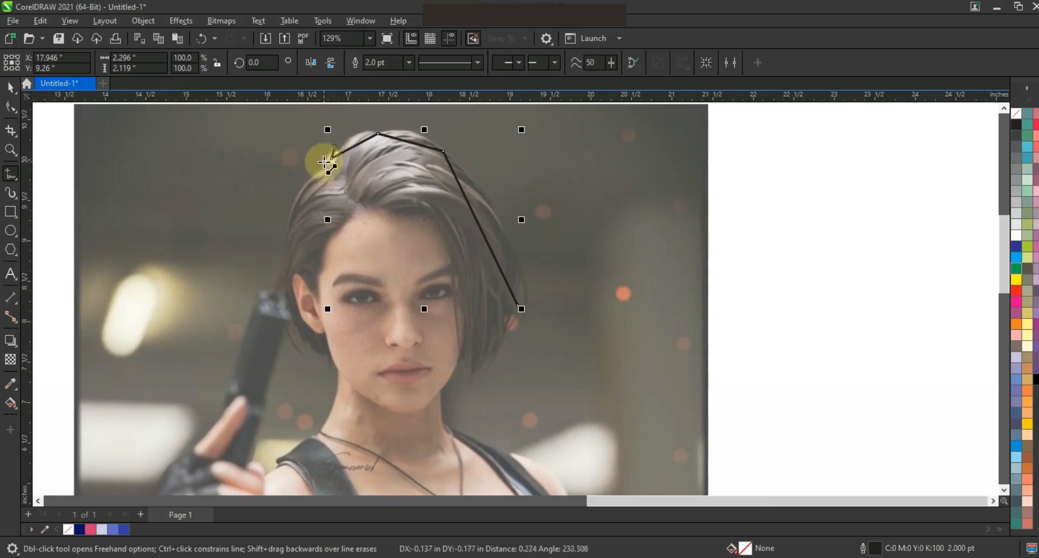
Step: Extend the freehand outline down the hair and gun to the finger, and from its other end past the hair tips to the shoulder
click(286, 256)
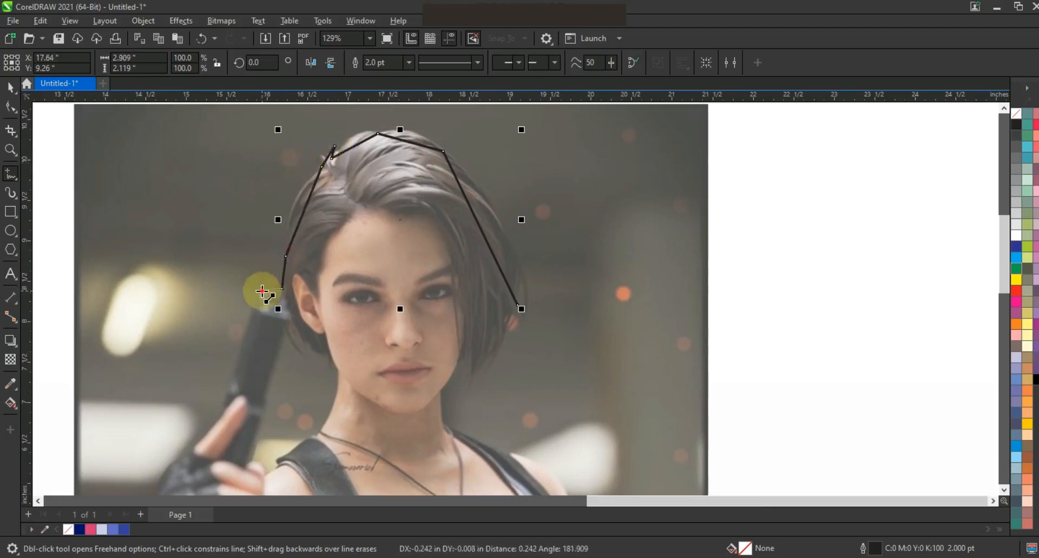
double_click(220, 413)
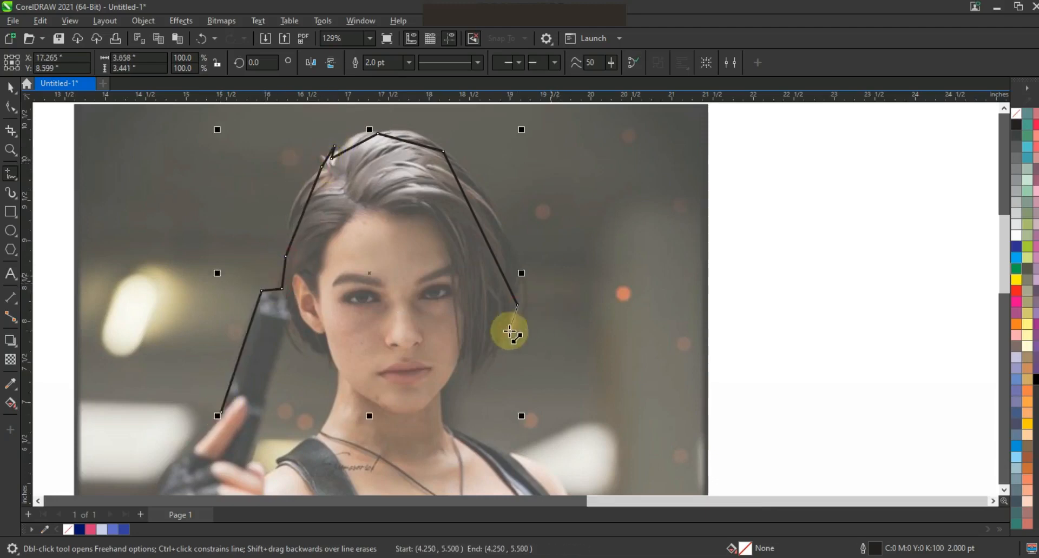
click(467, 384)
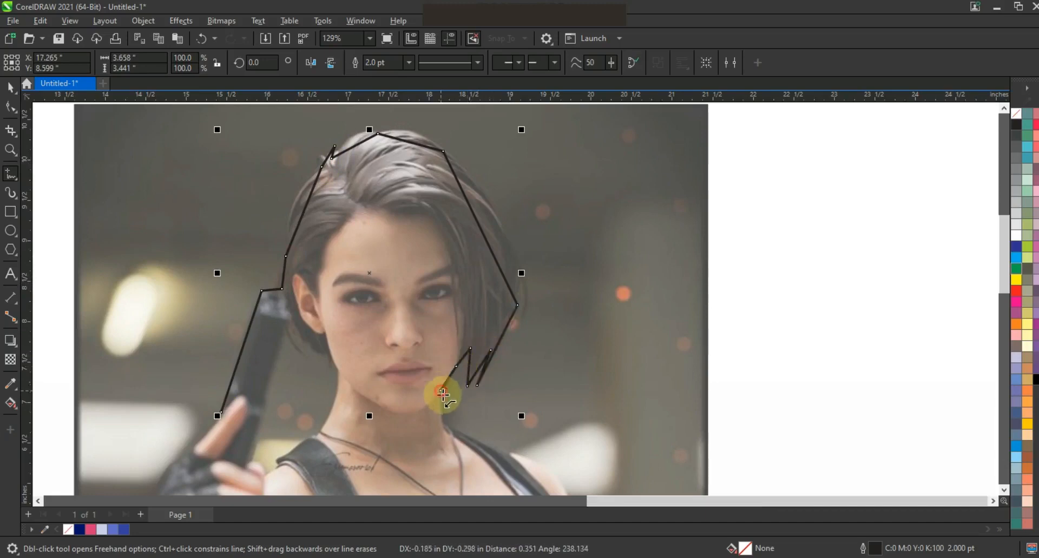
double_click(443, 421)
click(510, 451)
Step: Continue the outline from the shoulder down the chest and lowered arm, then straight across the waist
key(F3)
key(z)
key(F3)
drag(364, 310, 621, 452)
key(space)
click(581, 217)
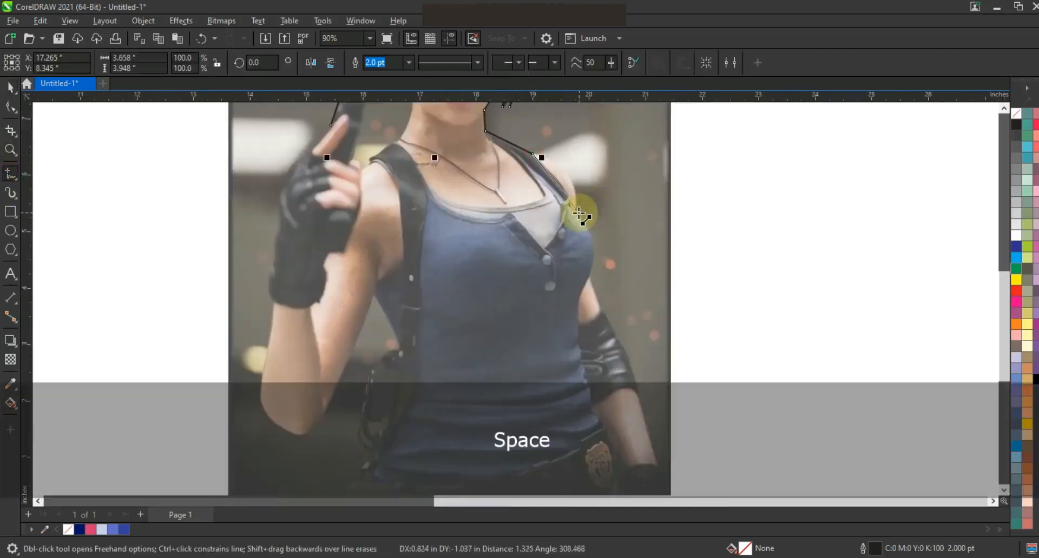
click(593, 281)
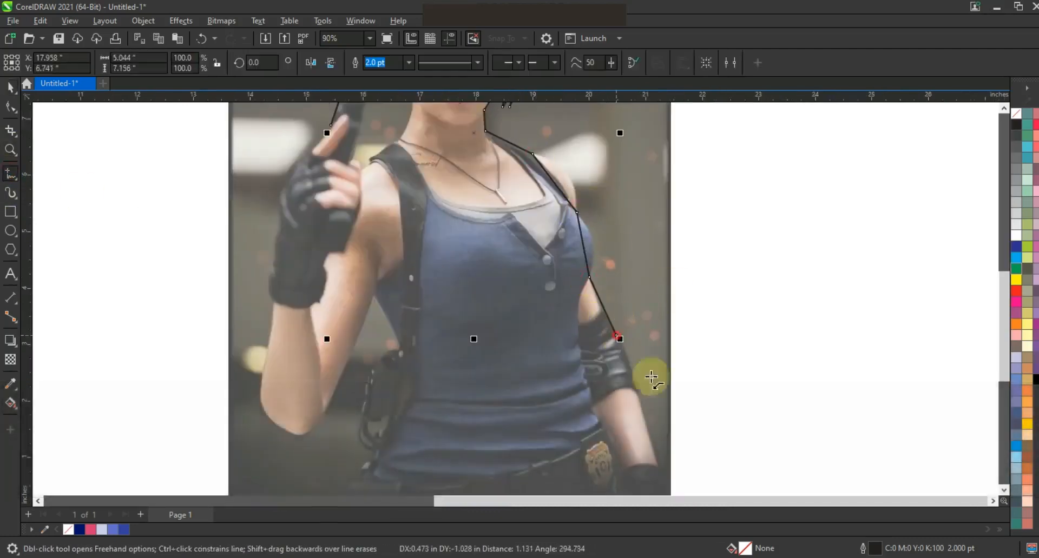
click(659, 468)
click(367, 465)
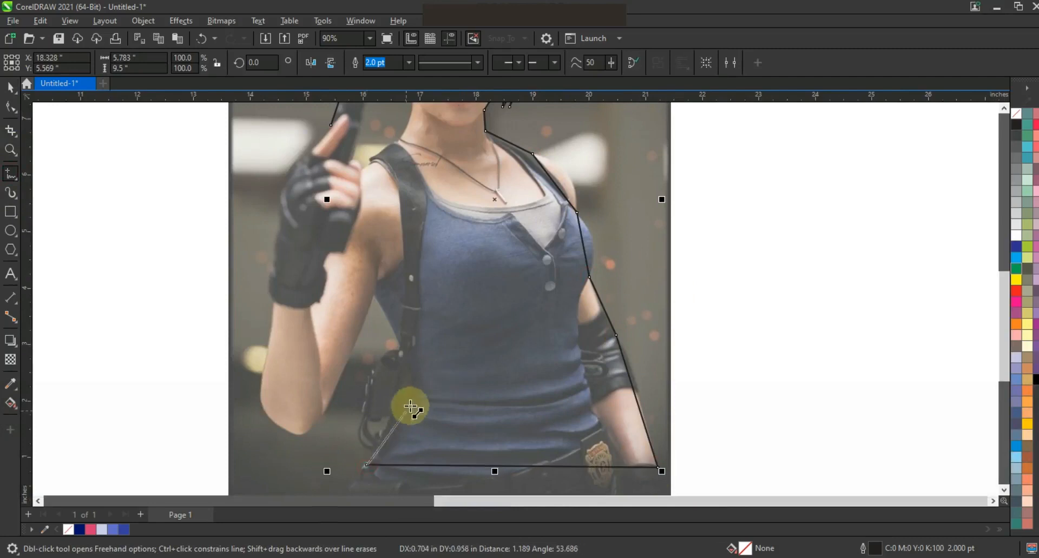
Step: Trace the outline up the holster, around the raised arm's elbow and up the gloved hand
click(364, 416)
click(375, 295)
click(328, 404)
click(312, 425)
click(269, 416)
click(268, 350)
click(275, 300)
click(279, 228)
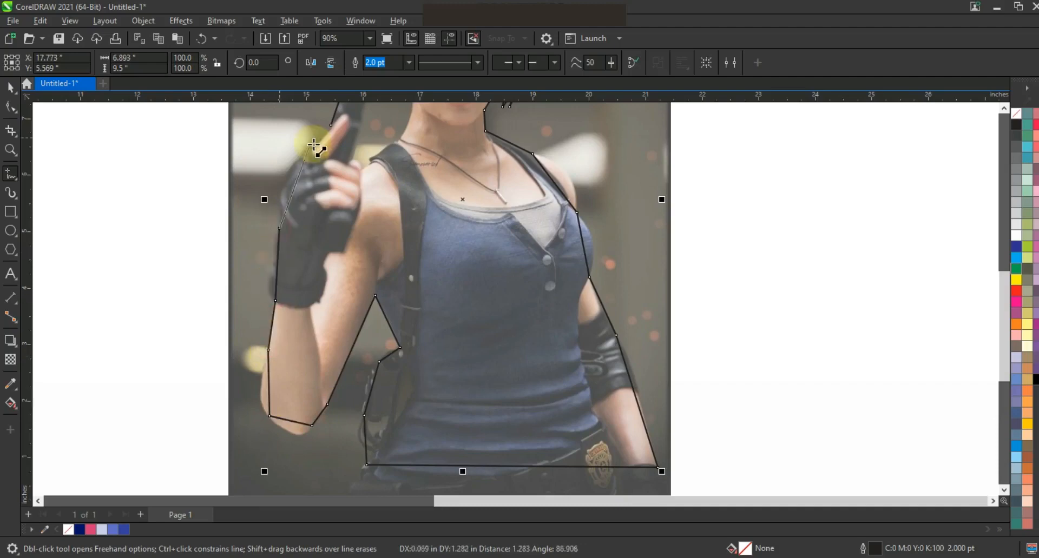
Step: Convert the figure outline's segments to curves and bend those around the head and hair tips to follow the hair
key(F10)
key(F3)
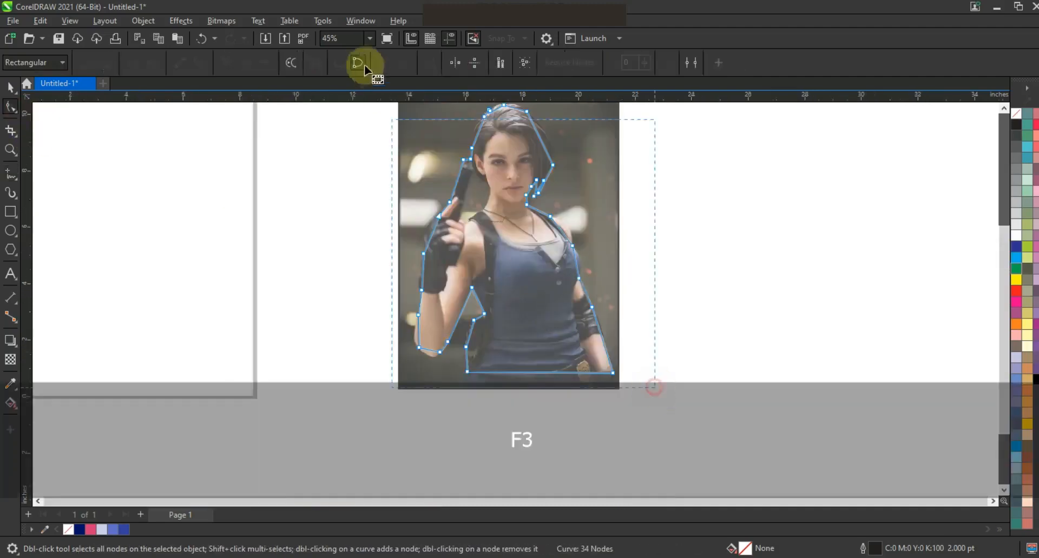
key(shift+F2)
click(11, 150)
drag(433, 327, 706, 98)
key(F10)
drag(763, 206, 756, 201)
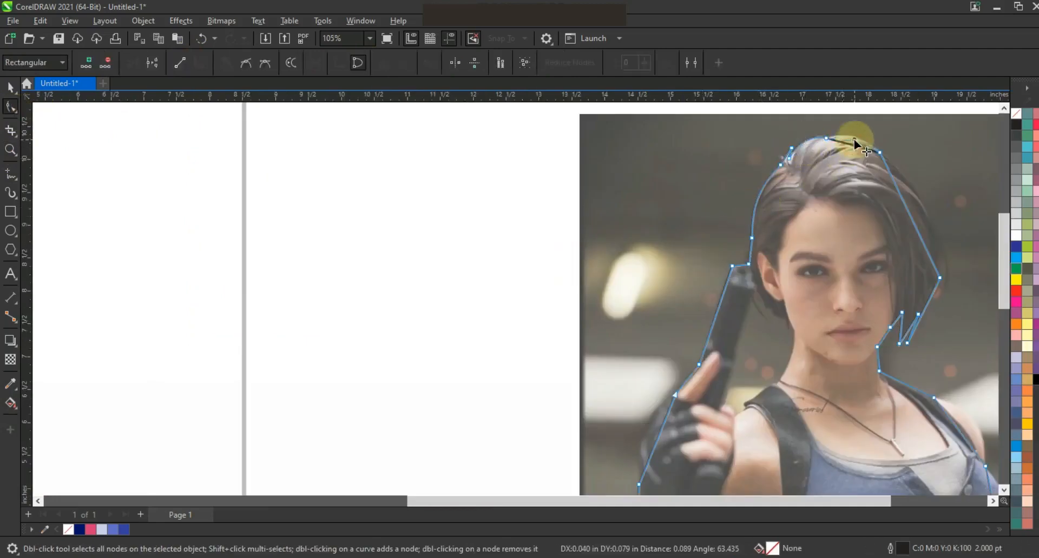
drag(912, 212, 922, 207)
drag(926, 305, 904, 326)
drag(894, 322, 896, 321)
Step: Bend the outline segments at the jaw, bare shoulder, gloved hand and gun muzzle to match the photo
click(11, 149)
drag(608, 177, 153, 130)
click(11, 110)
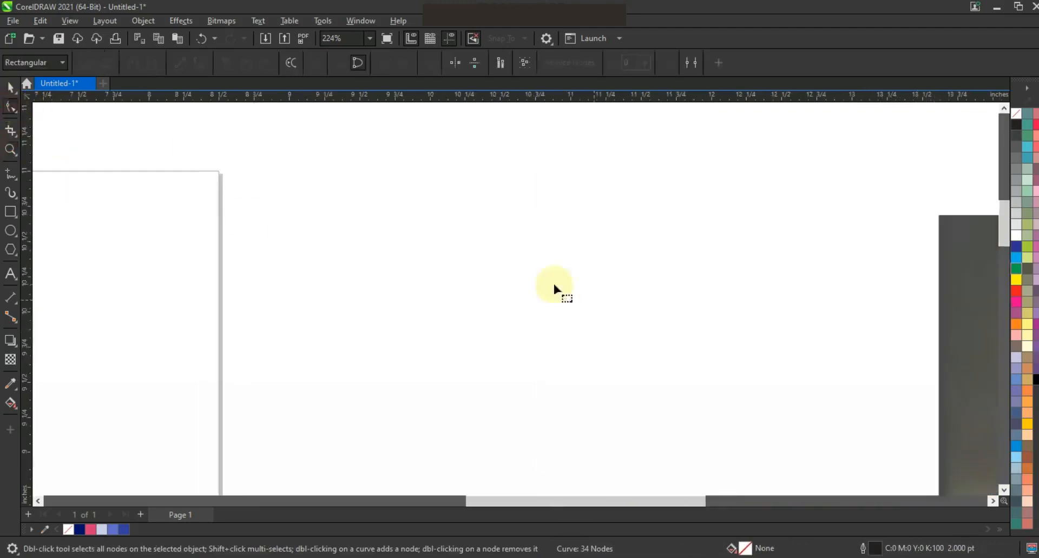
key(F3)
key(F3)
click(12, 148)
drag(457, 283, 790, 444)
key(F10)
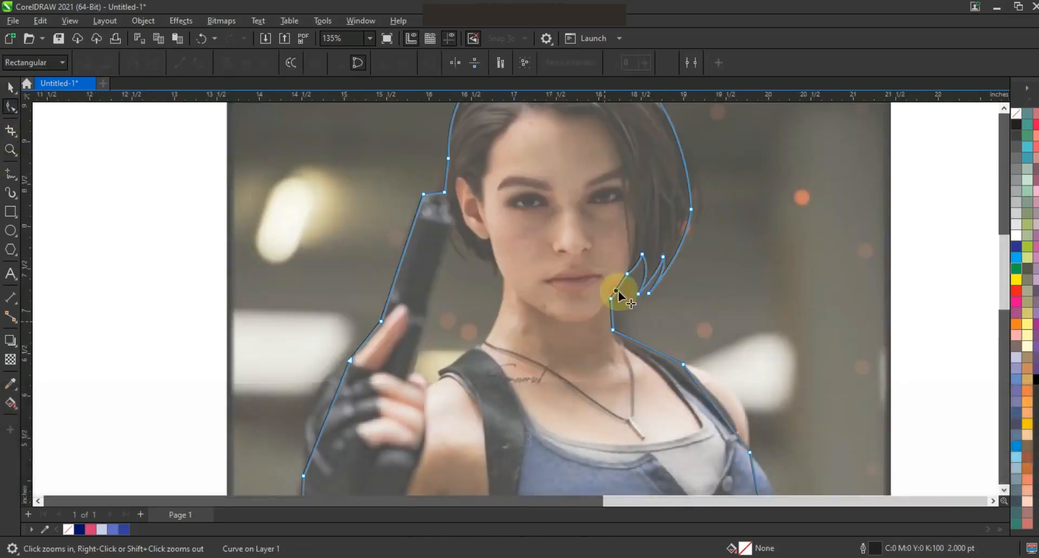
drag(731, 399, 732, 393)
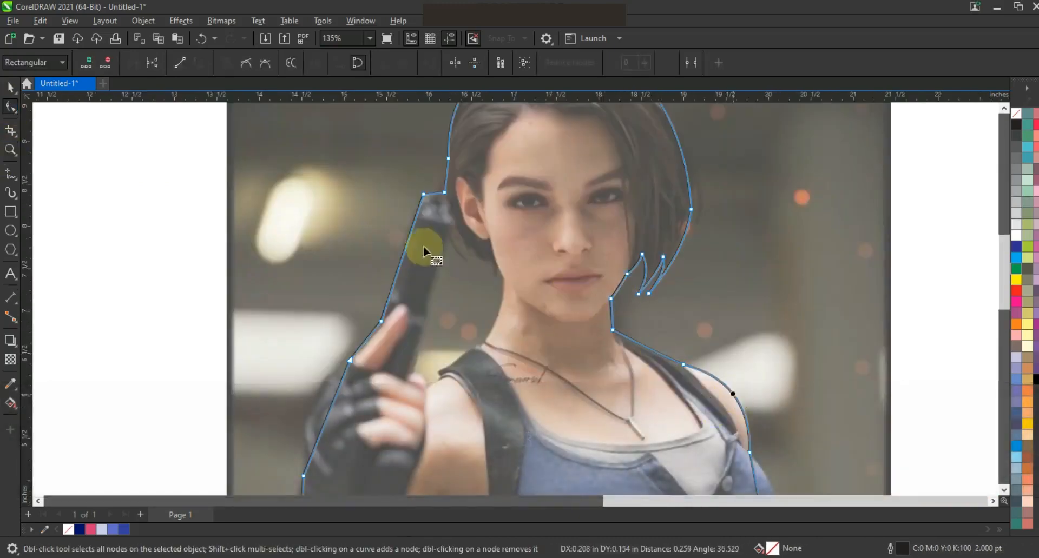
drag(313, 417, 306, 415)
drag(429, 194, 447, 180)
Step: Curve the outline segments along the chest, lowered arm, holster and armpit to match the body
key(F3)
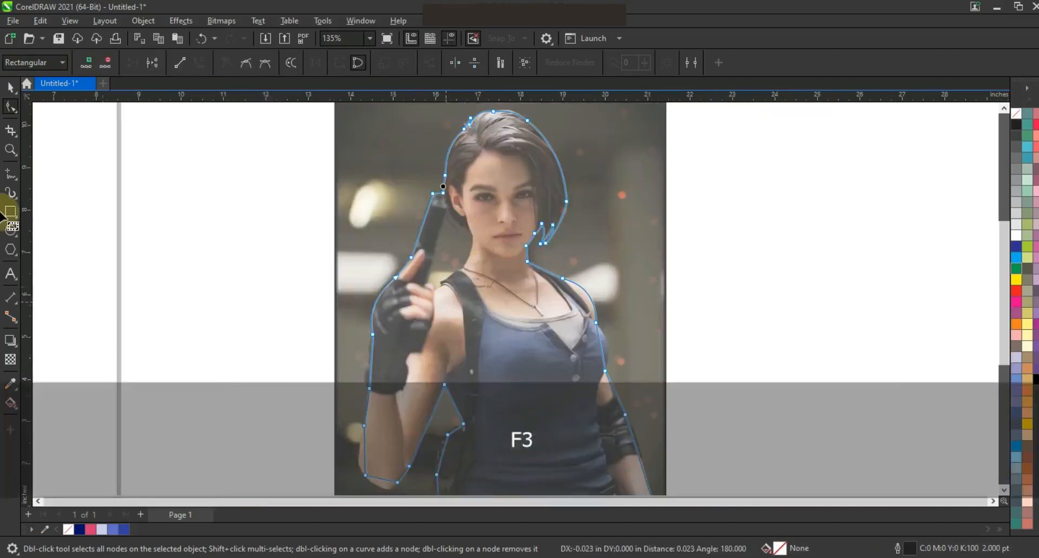
click(10, 151)
right_click(417, 263)
drag(303, 270, 675, 430)
key(F10)
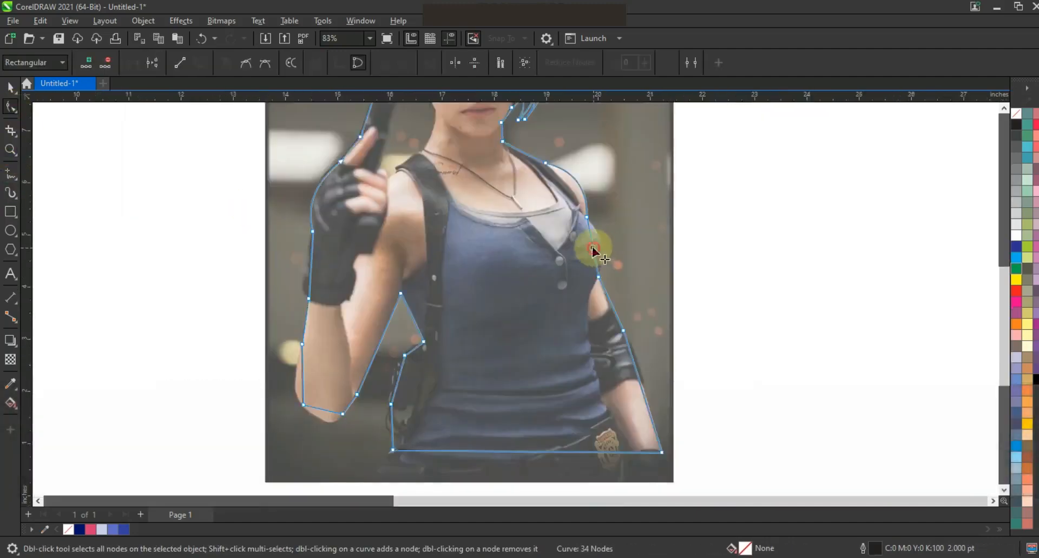
click(598, 245)
click(636, 365)
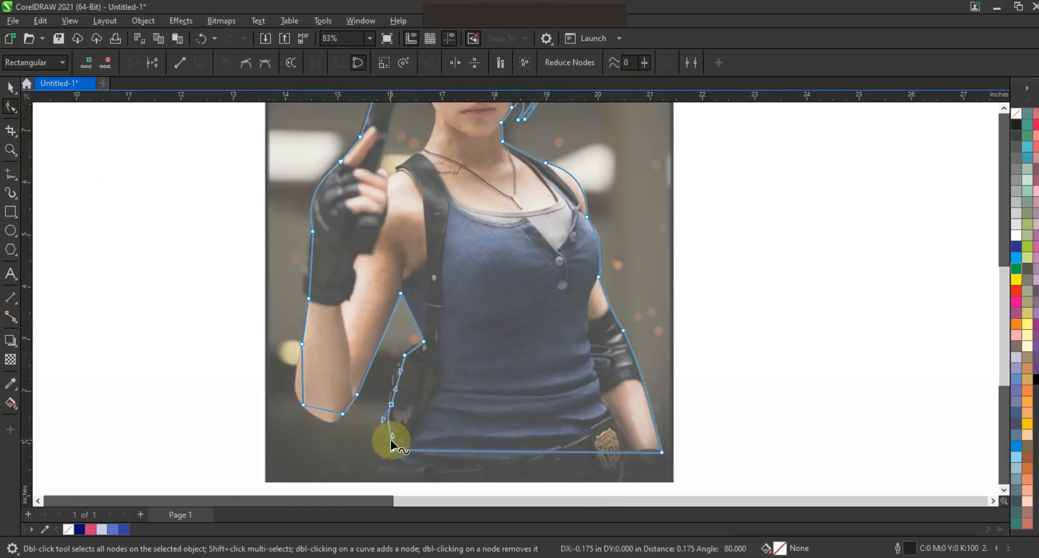
click(412, 314)
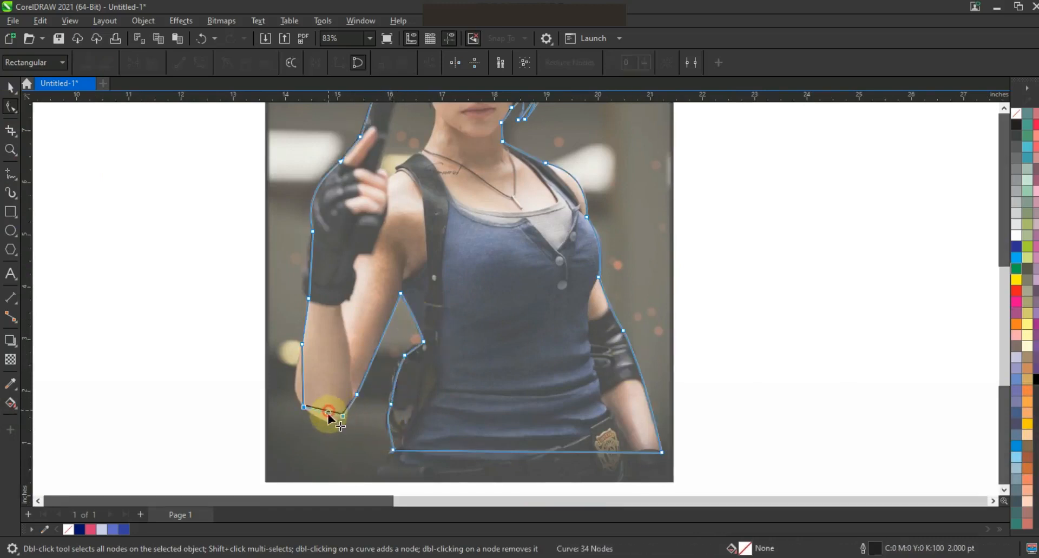
Step: Undo the last bend at the raised elbow and reshape the forearm and elbow segments to follow the arm
key(ctrl+z)
key(Escape)
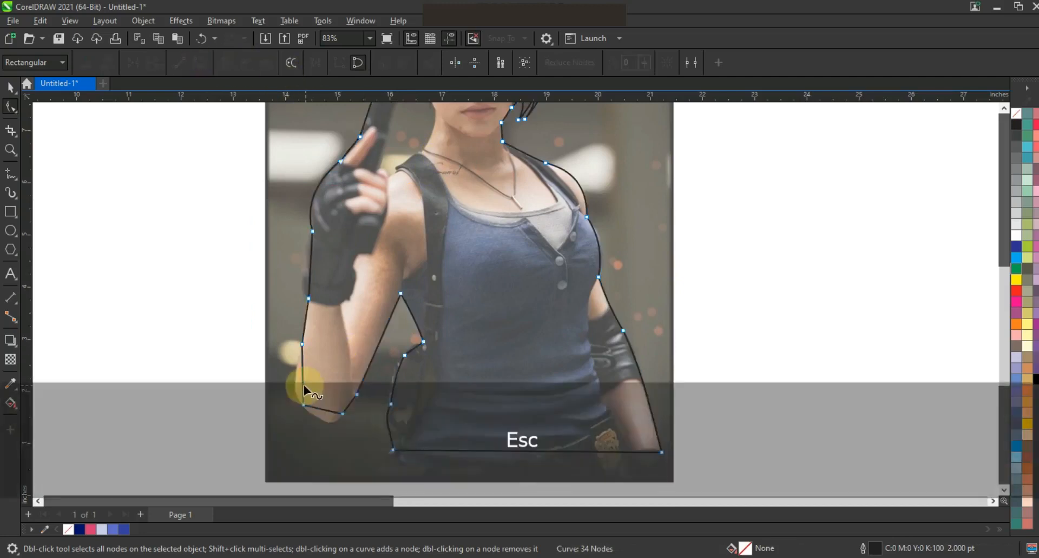
drag(339, 423, 340, 422)
click(357, 395)
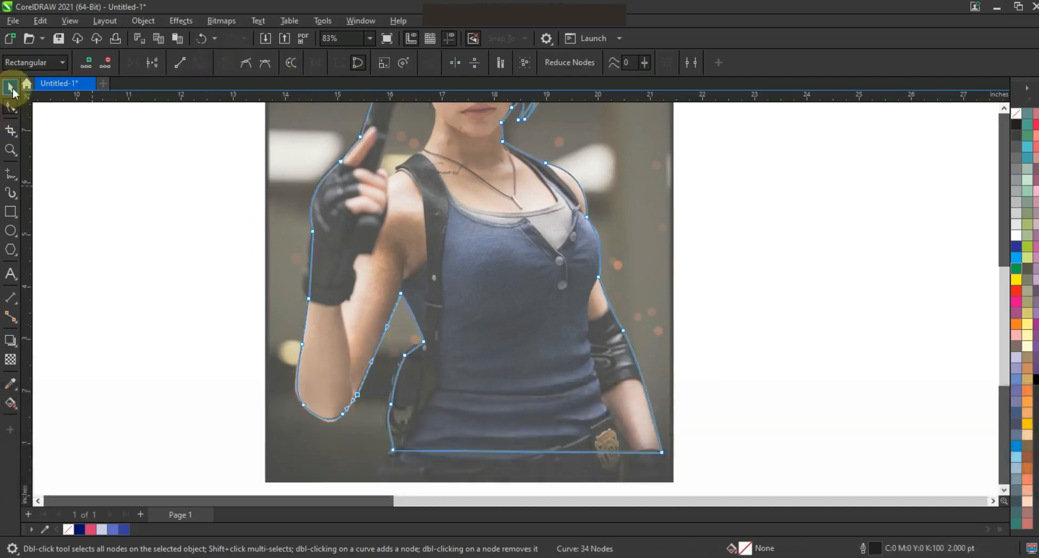
Step: Draw a closed freehand shape around the background gap between the gun, neck and shoulder
click(13, 89)
key(F3)
key(Escape)
click(11, 150)
drag(429, 163, 584, 269)
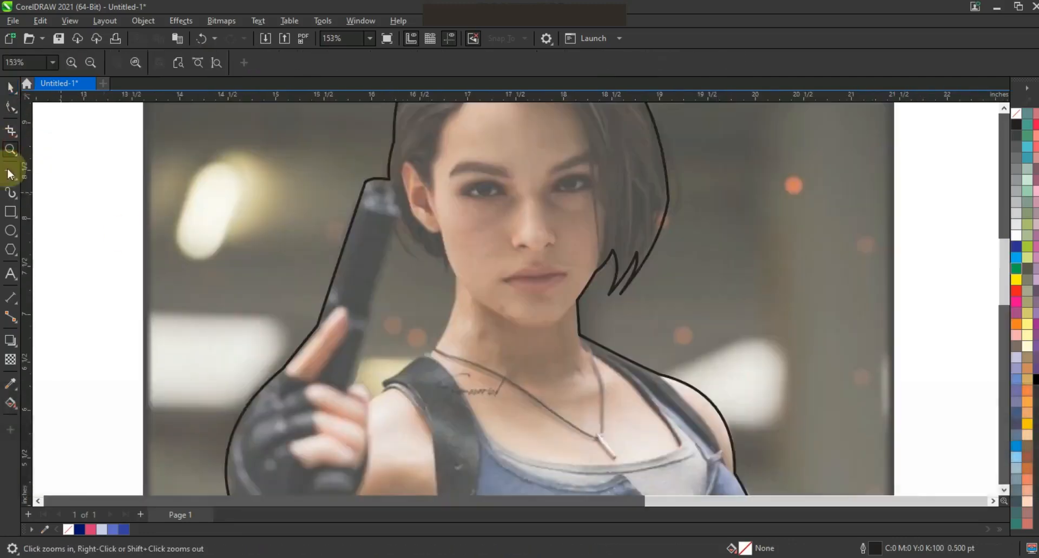
click(10, 173)
click(398, 215)
click(437, 254)
click(454, 272)
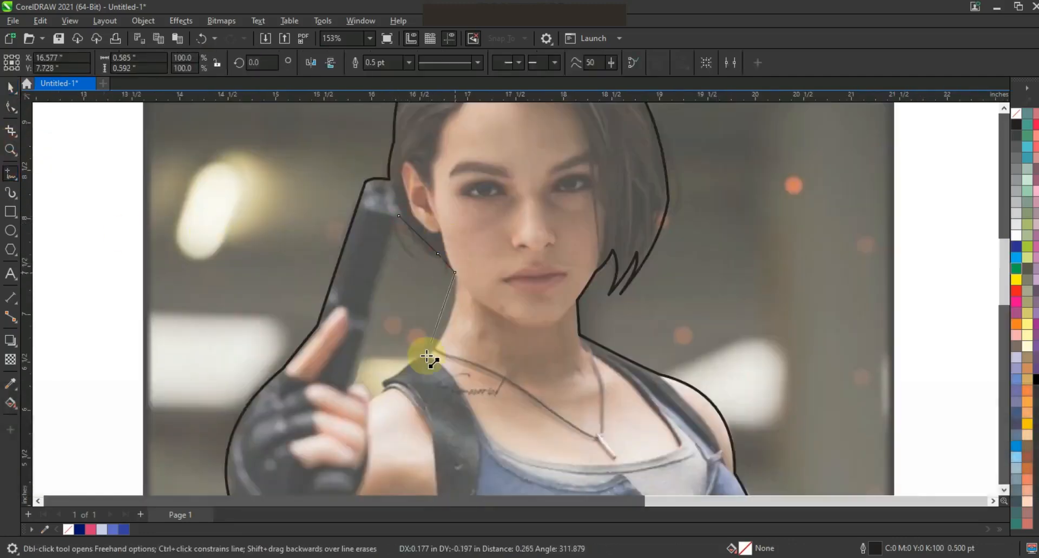
click(399, 217)
Step: Bend the gap shape's segments to follow the hair, neck, shoulder strap and fingers
key(F10)
key(shift+F2)
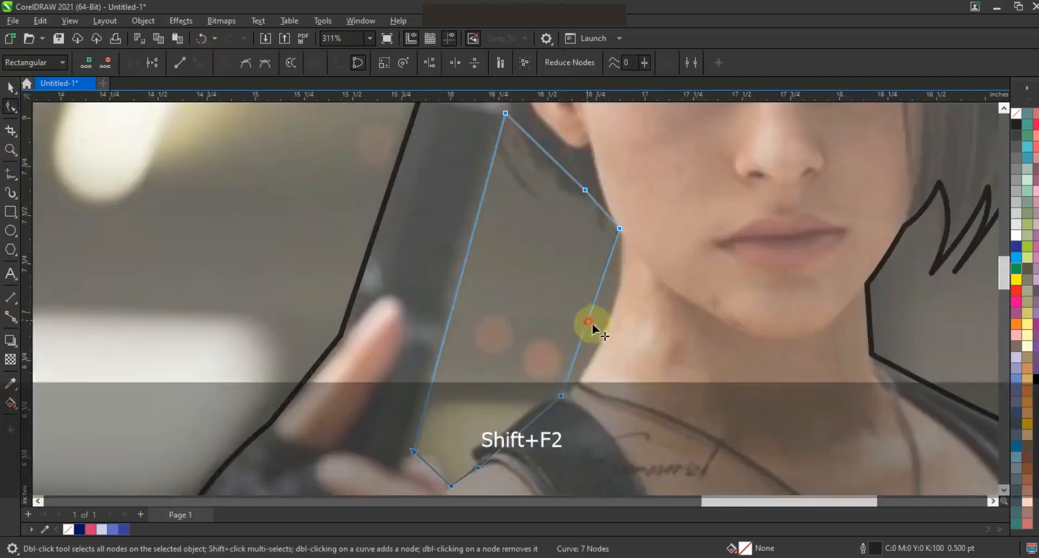
drag(585, 324, 598, 320)
drag(553, 162, 561, 175)
drag(426, 464, 434, 458)
click(478, 467)
drag(504, 444, 468, 446)
drag(536, 419, 541, 401)
click(599, 206)
click(485, 197)
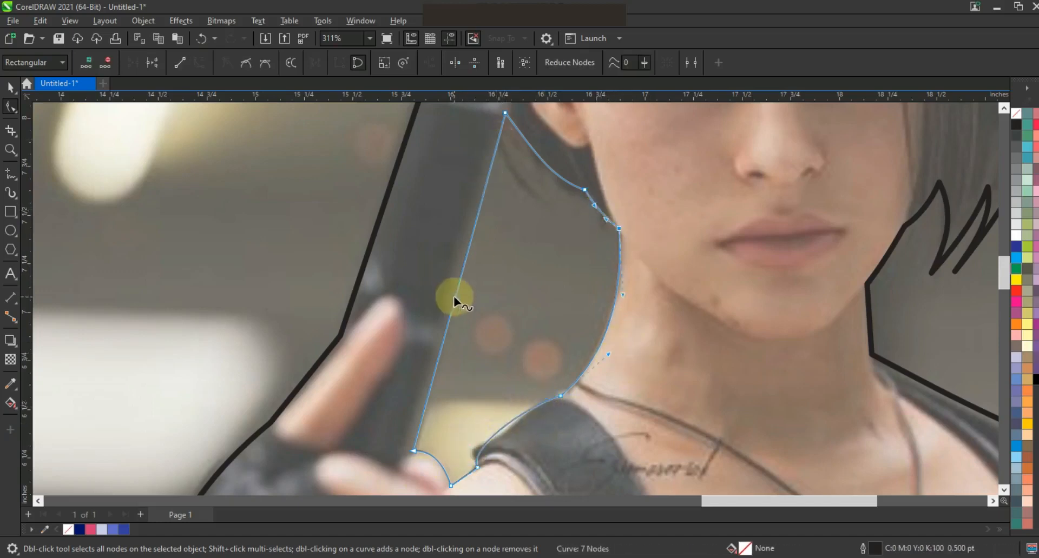
Step: Combine the gap shape with the figure outline into a single curve
key(space)
key(F3)
key(F3)
key(F3)
shift+click(546, 245)
click(356, 64)
click(717, 250)
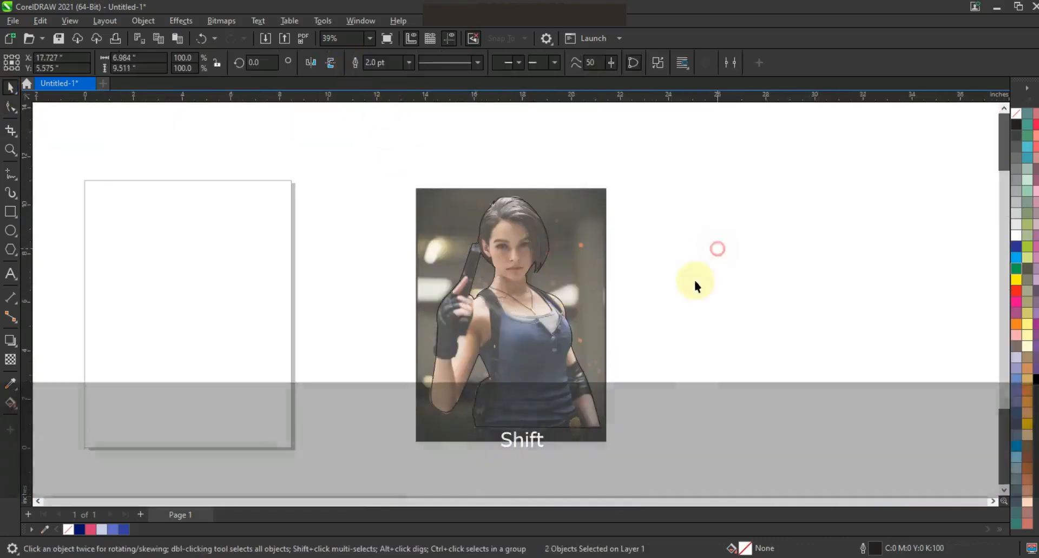
drag(562, 308, 754, 320)
click(881, 347)
key(ctrl+z)
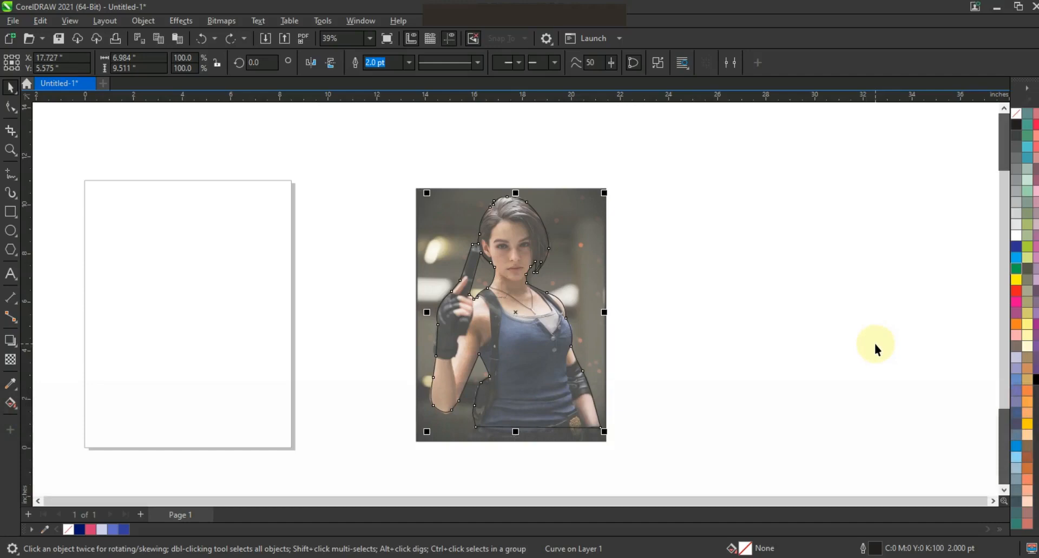
Step: Start a 0.5 pt freehand line at the jaw, tracing up the face beside the hair and across the forehead to the temple
click(10, 150)
click(636, 316)
drag(441, 253, 723, 415)
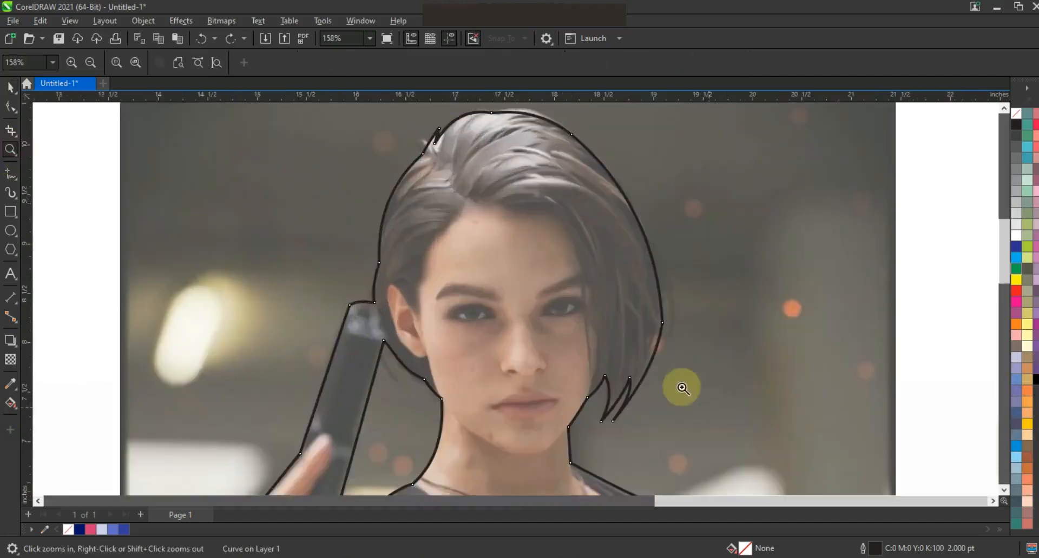
click(11, 173)
key(Escape)
click(589, 406)
click(571, 236)
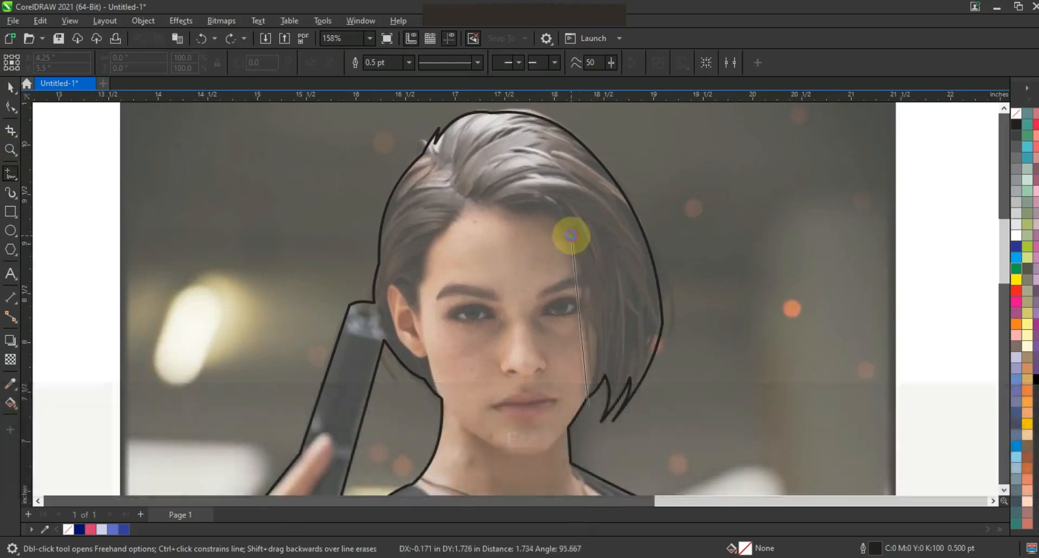
click(465, 194)
click(429, 235)
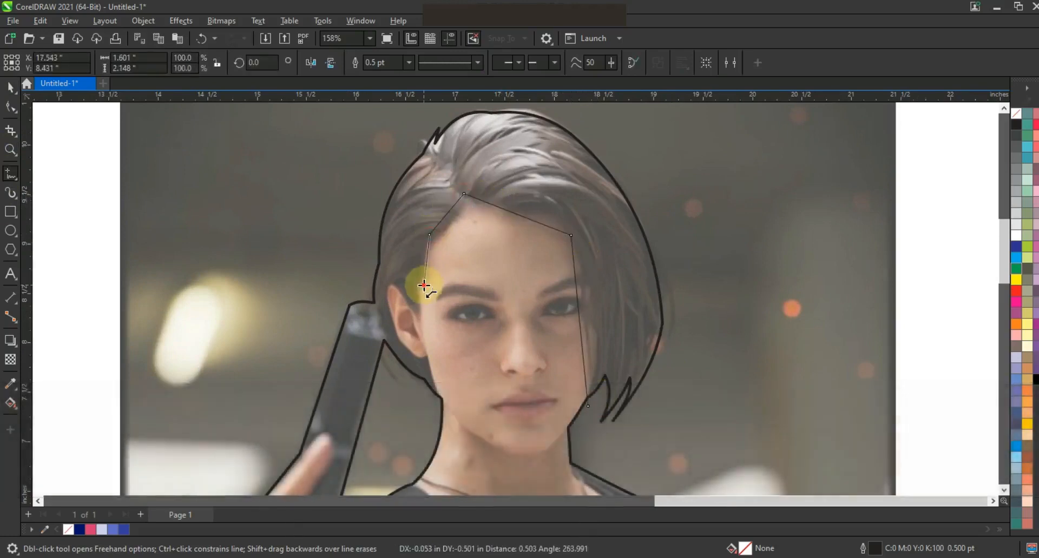
Step: Continue the face line around the ear and down the jaw to the neck
click(391, 304)
click(409, 348)
click(427, 353)
click(436, 423)
Step: Bend the face line's segments to follow the hairline, forehead, ear and jaw
click(10, 107)
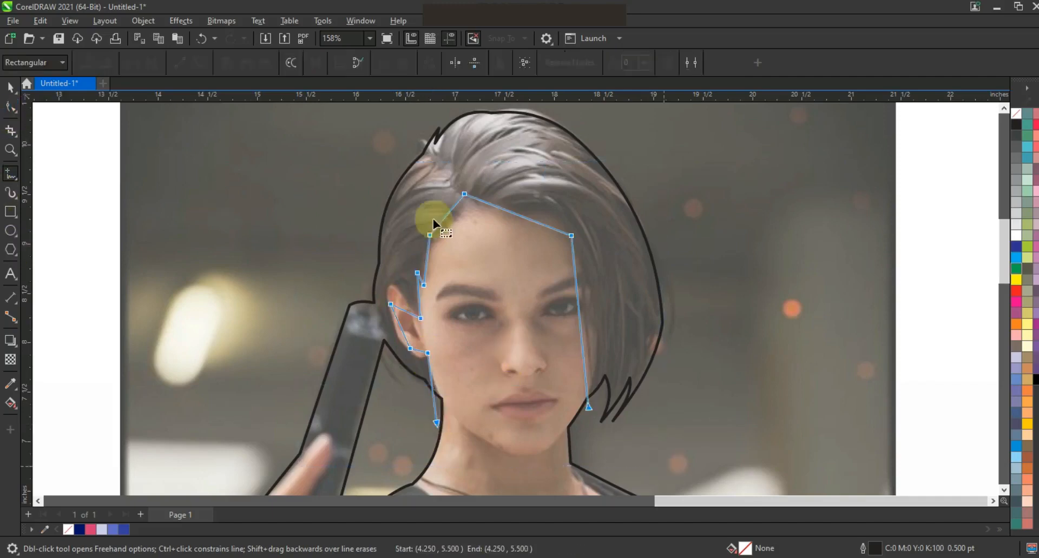
key(shift+F2)
key(F3)
drag(616, 320, 617, 318)
click(598, 230)
drag(531, 220, 567, 200)
drag(487, 226, 446, 285)
drag(464, 336, 465, 336)
click(465, 338)
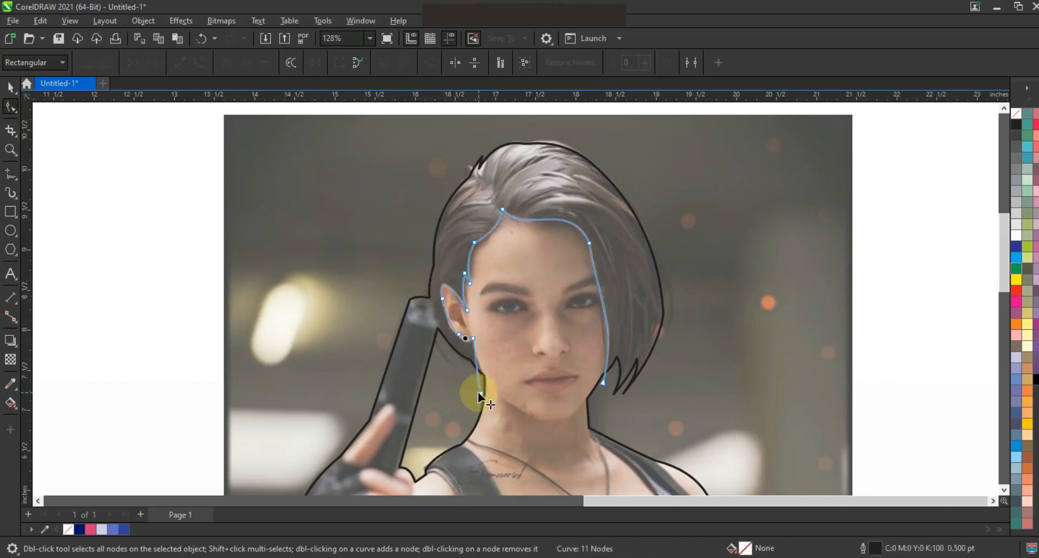
mouse_move(480, 379)
mouse_down()
mouse_move(474, 361)
mouse_move(497, 376)
mouse_up()
Step: Extend the face line down the neck, around the tank top's neckline and back up to close it at the jaw
key(F3)
click(10, 150)
right_click(471, 306)
drag(359, 258, 677, 429)
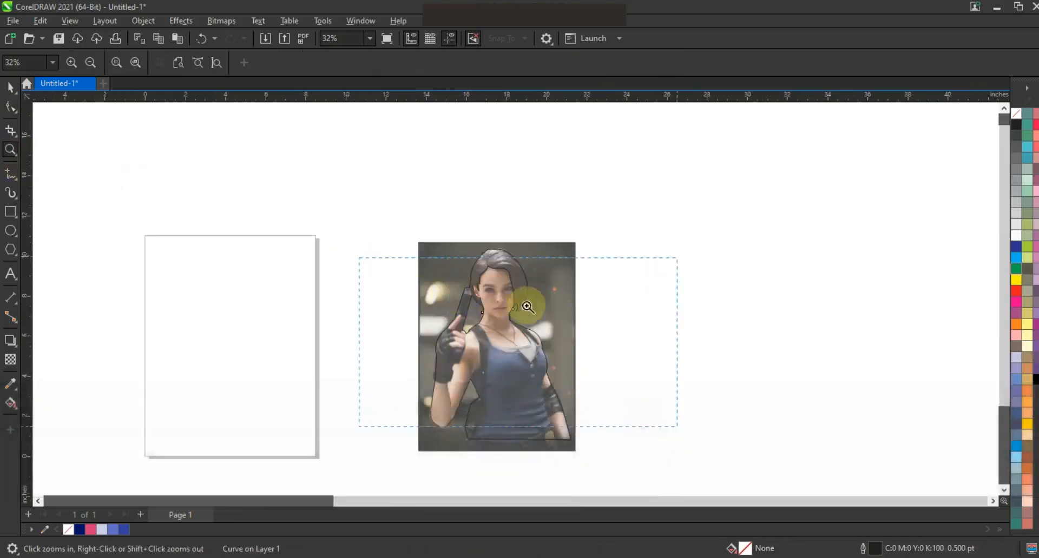
drag(337, 173, 562, 307)
drag(674, 368, 669, 365)
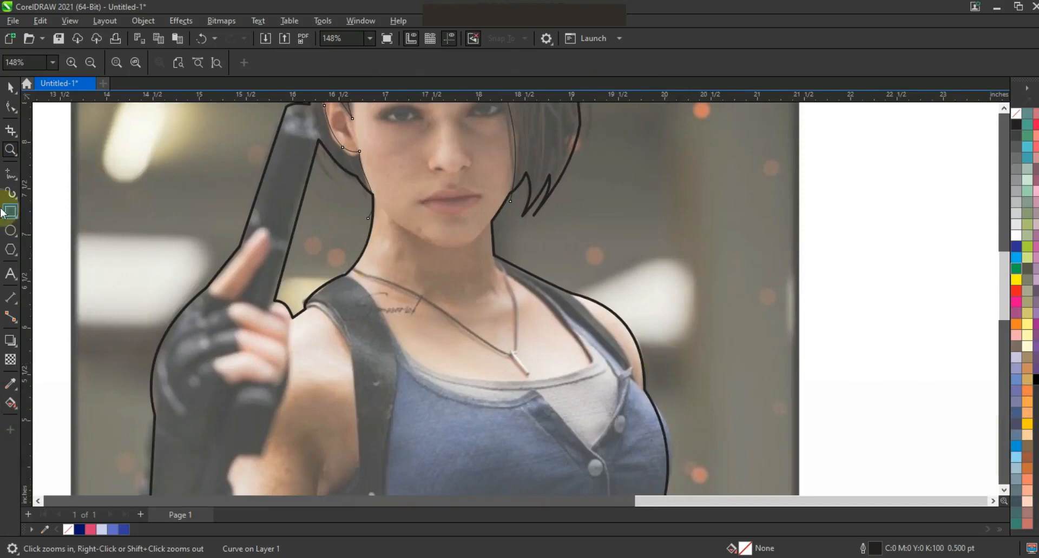
key(space)
click(369, 219)
double_click(345, 271)
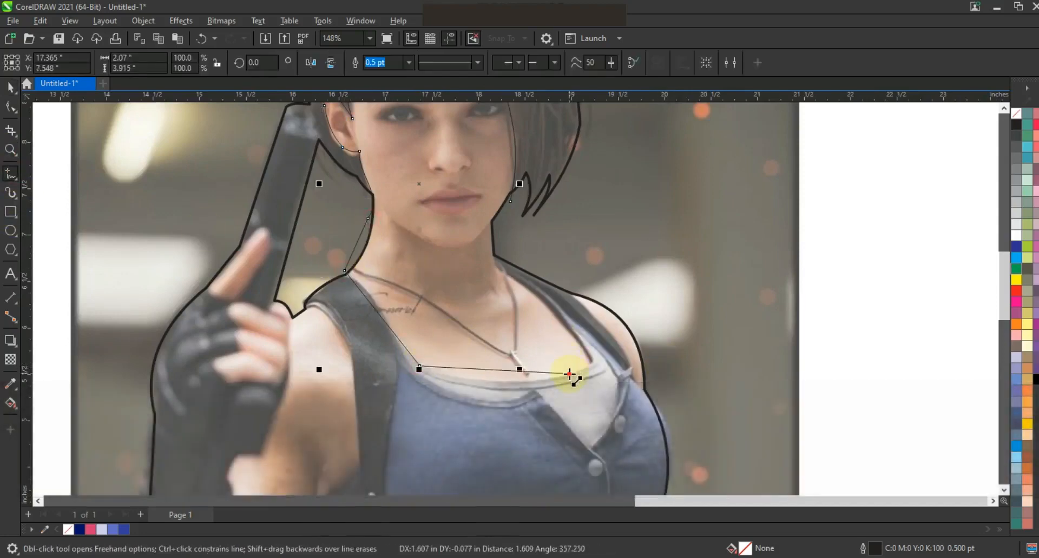
click(564, 324)
click(501, 264)
Step: Curve the face and neck shape's segments along the neckline and adjust its node at the base of the neck
key(F10)
drag(366, 298, 373, 295)
drag(468, 368, 478, 380)
drag(569, 363, 592, 361)
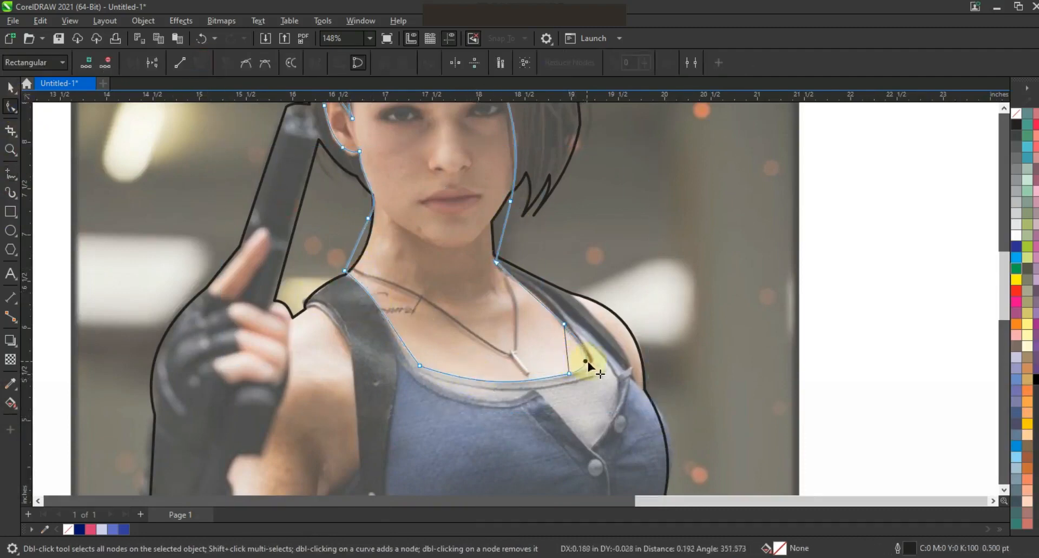
drag(496, 264, 495, 261)
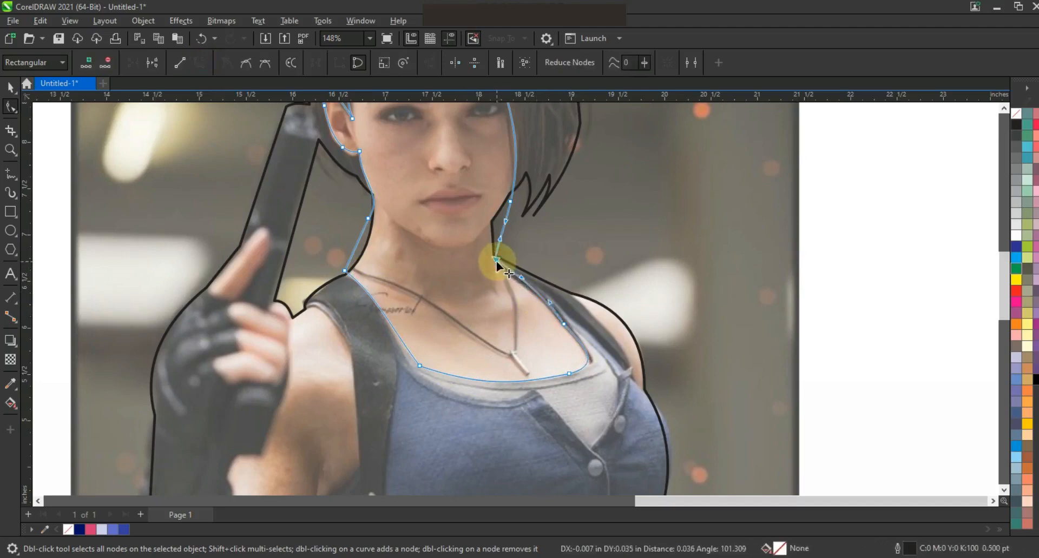
click(525, 293)
Step: Draw a three-node line from the shoulder down to the side of the waist and curve its upper segment along the armhole
click(11, 152)
right_click(472, 317)
right_click(468, 317)
drag(373, 270, 618, 487)
click(555, 265)
click(10, 173)
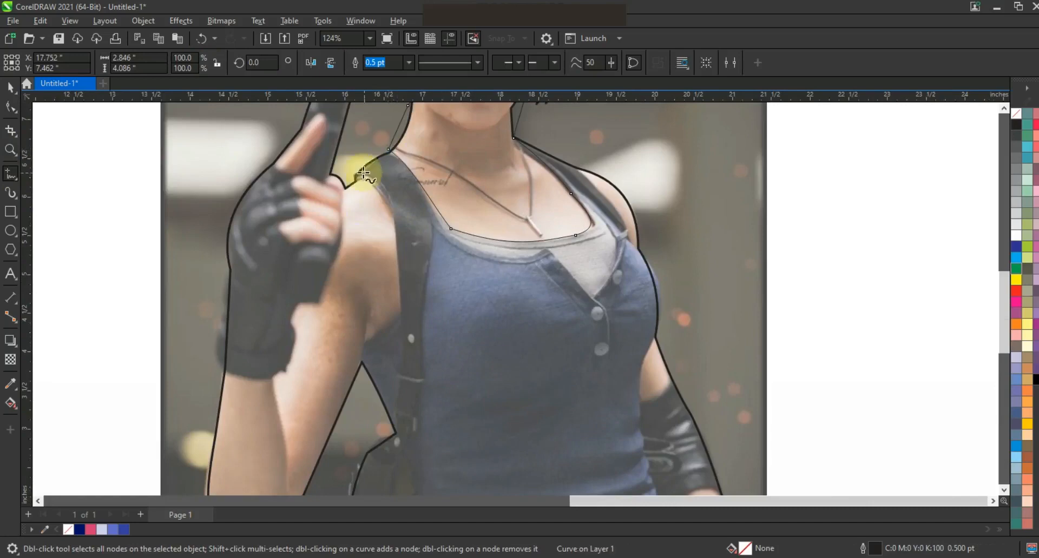
drag(406, 315, 392, 428)
key(F10)
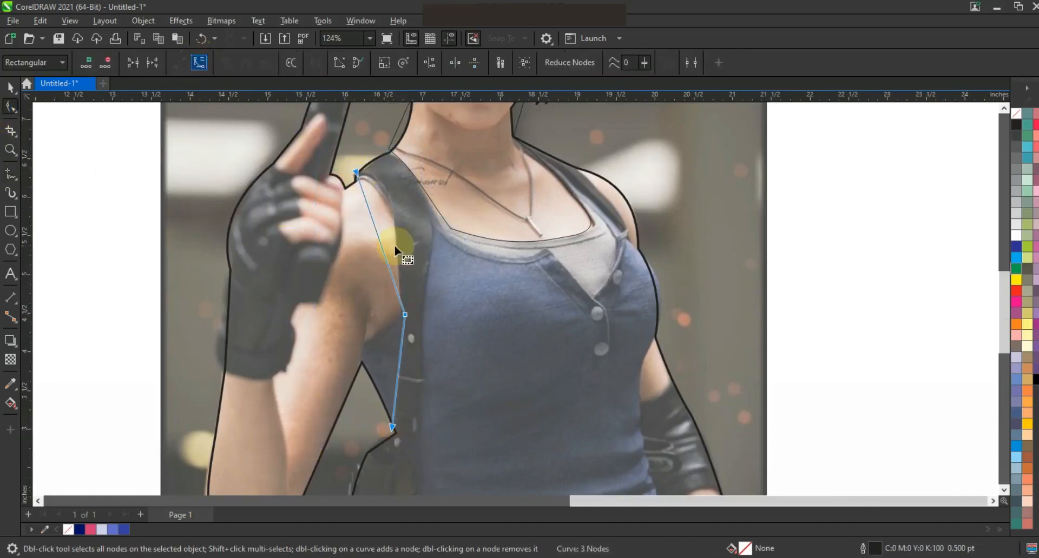
drag(380, 217, 389, 207)
click(430, 367)
Step: Move all the traced outlines together off the photo into the empty space on its right
double_click(10, 87)
key(F4)
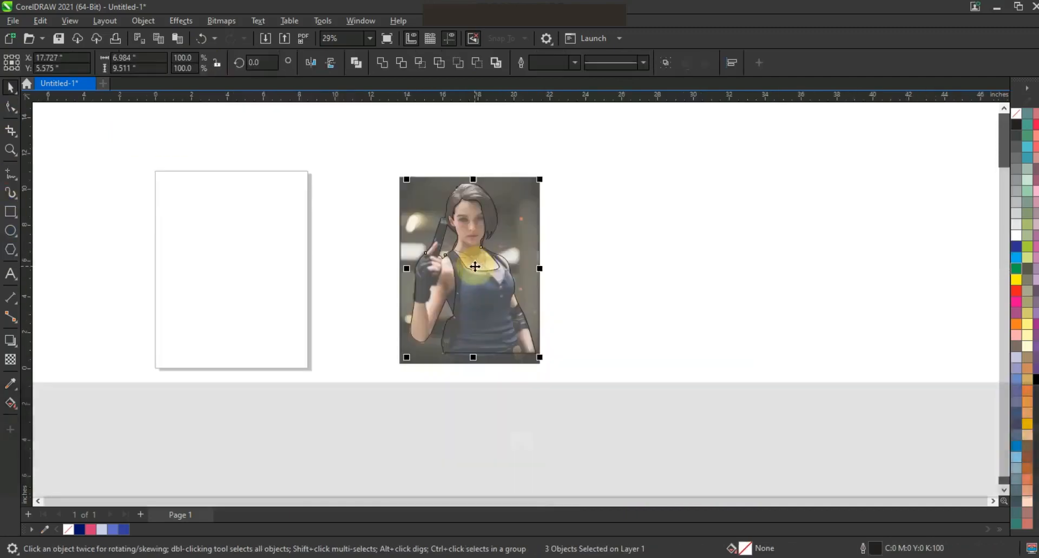
drag(474, 269, 606, 281)
click(605, 281)
drag(738, 390, 386, 165)
scroll(386, 163, up, 2)
key(Escape)
Step: Create a face and neck shape from the enclosed area with Smart Fill and colour it light lavender
click(15, 408)
click(54, 415)
click(665, 275)
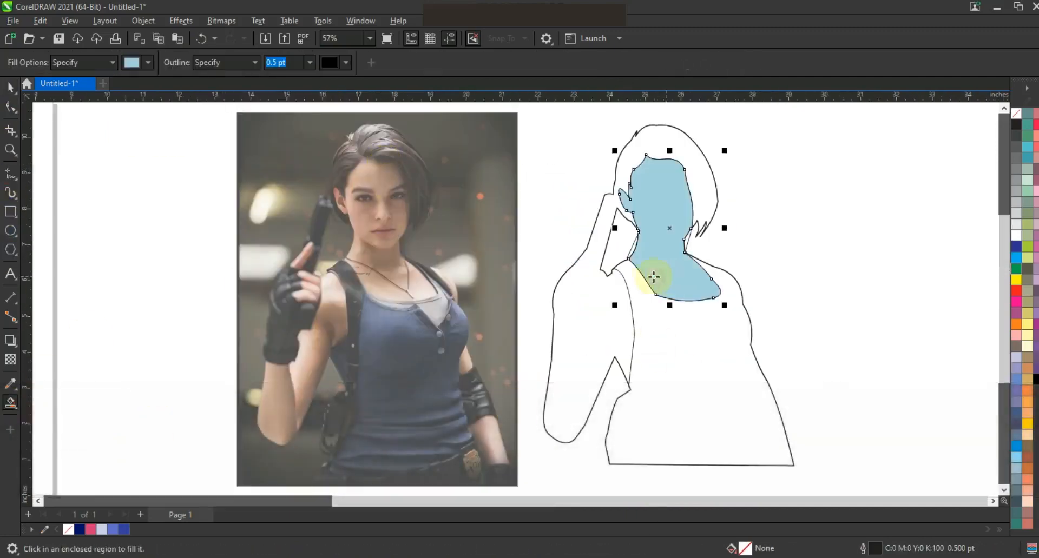
key(space)
click(102, 530)
Step: Fill the full body outline with dark navy and delete the original face and neck curve
click(678, 145)
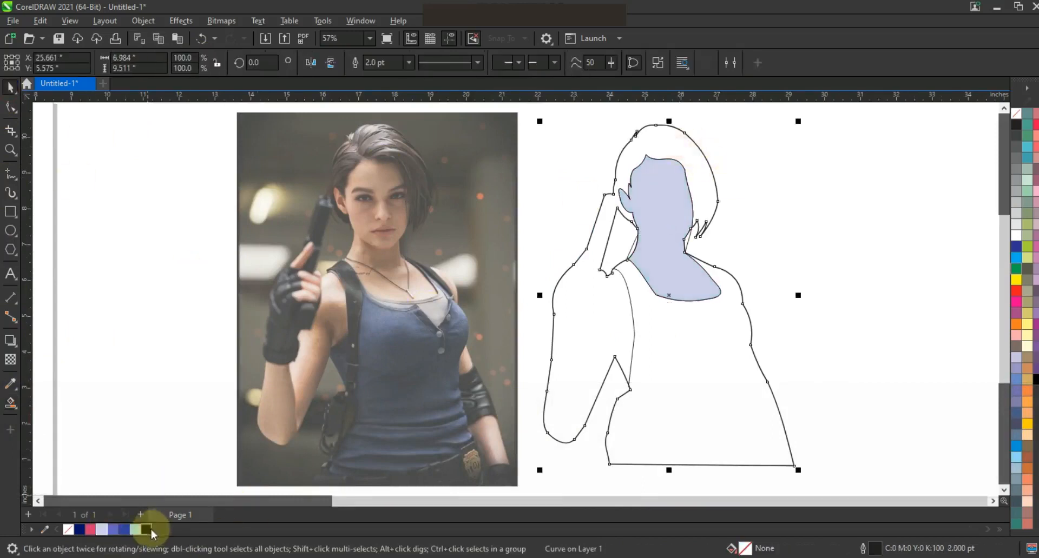
click(79, 529)
click(695, 244)
click(733, 259)
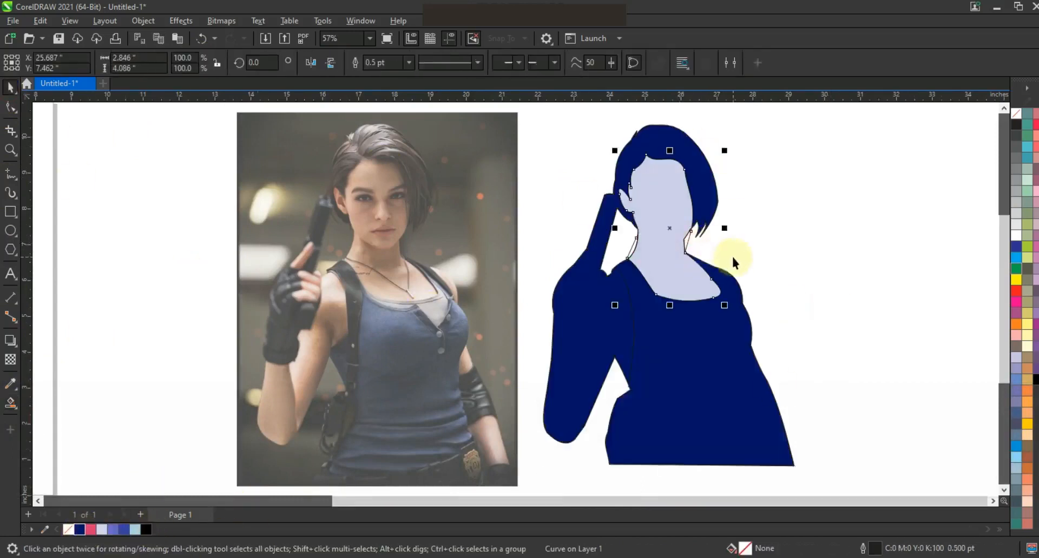
key(Delete)
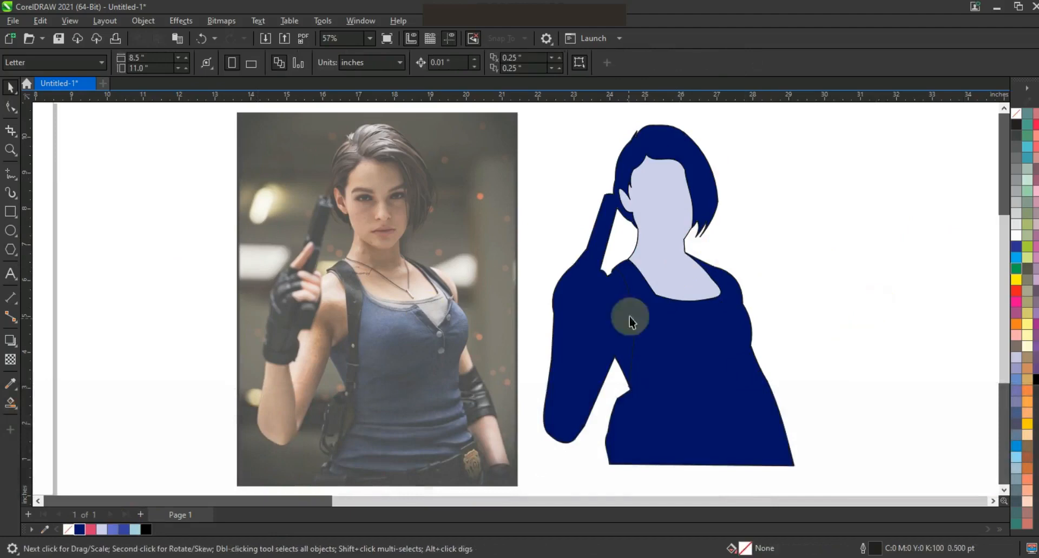
Step: Trace the narrow background gap between the holster and the waist in the photo
key(z)
drag(433, 454, 433, 455)
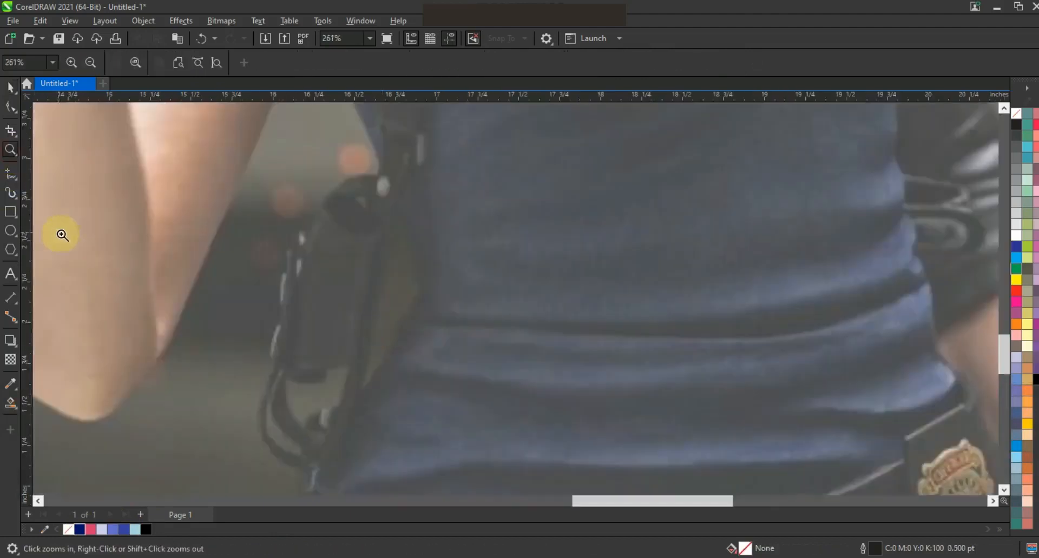
click(12, 173)
mouse_move(414, 247)
mouse_down()
mouse_move(382, 363)
mouse_move(366, 372)
mouse_move(395, 209)
mouse_up()
click(8, 92)
key(F3)
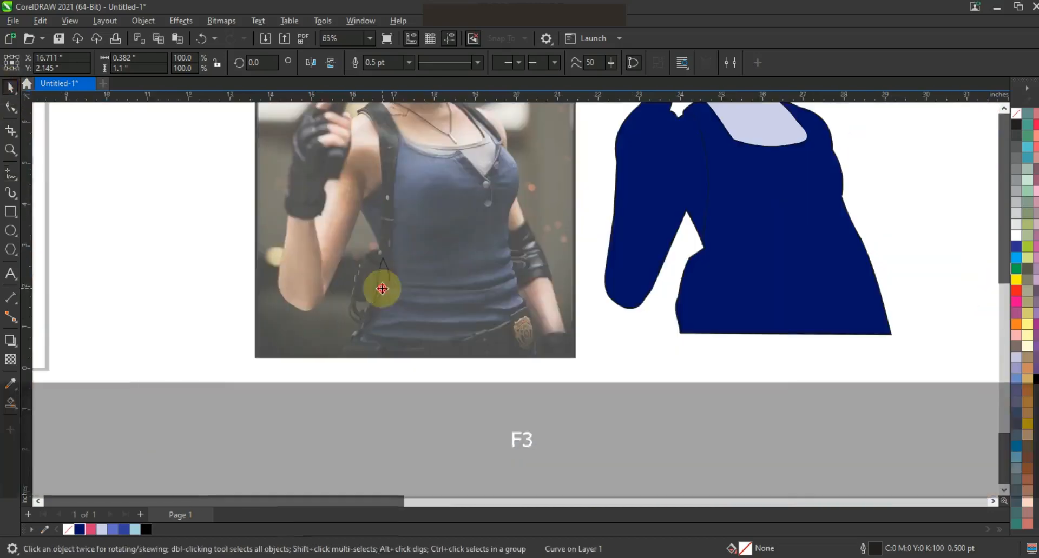
Step: Position the gap shape on the navy silhouette's waist and combine it with the body outline to cut a hole
drag(702, 323, 709, 323)
shift+click(689, 296)
click(356, 63)
click(630, 370)
key(F3)
key(F3)
Step: Delete the leftover armhole line from the navy silhouette
drag(698, 391, 471, 203)
key(shift+F2)
key(Escape)
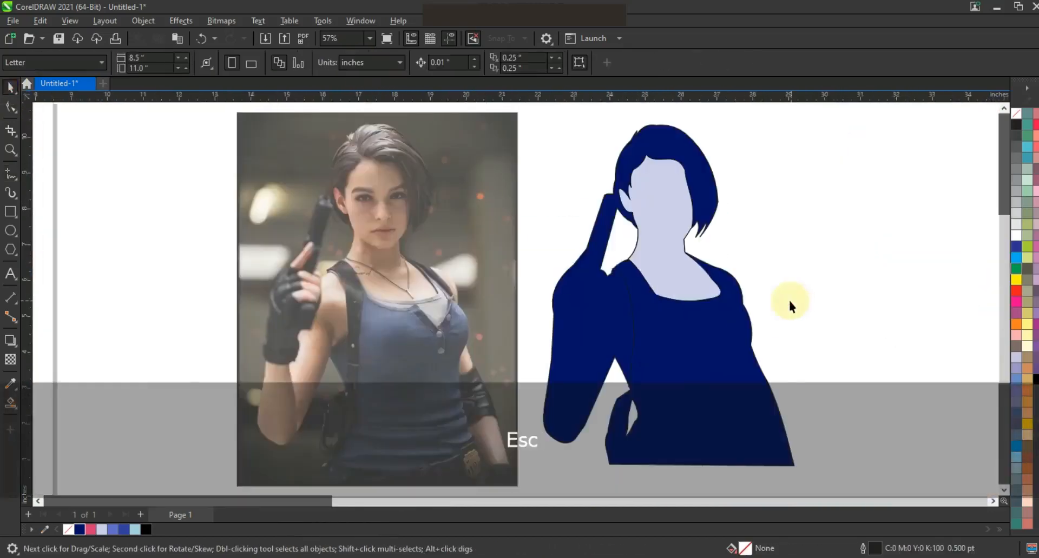
click(634, 331)
key(Delete)
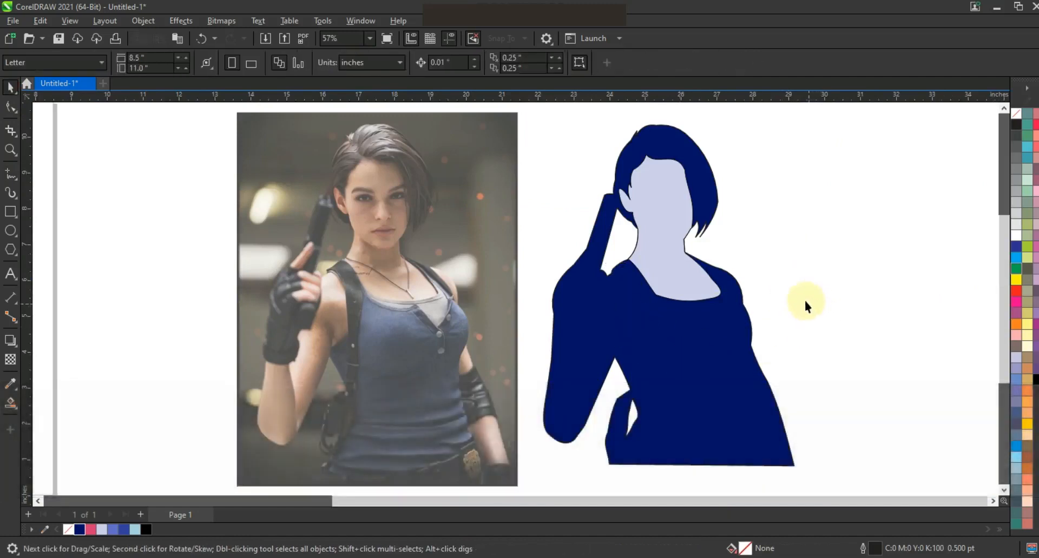
Step: Start a jagged hair highlight outline at the parting, following the strands above the forehead toward the outer edge of the hair
click(11, 149)
drag(297, 115, 504, 221)
click(15, 181)
click(57, 177)
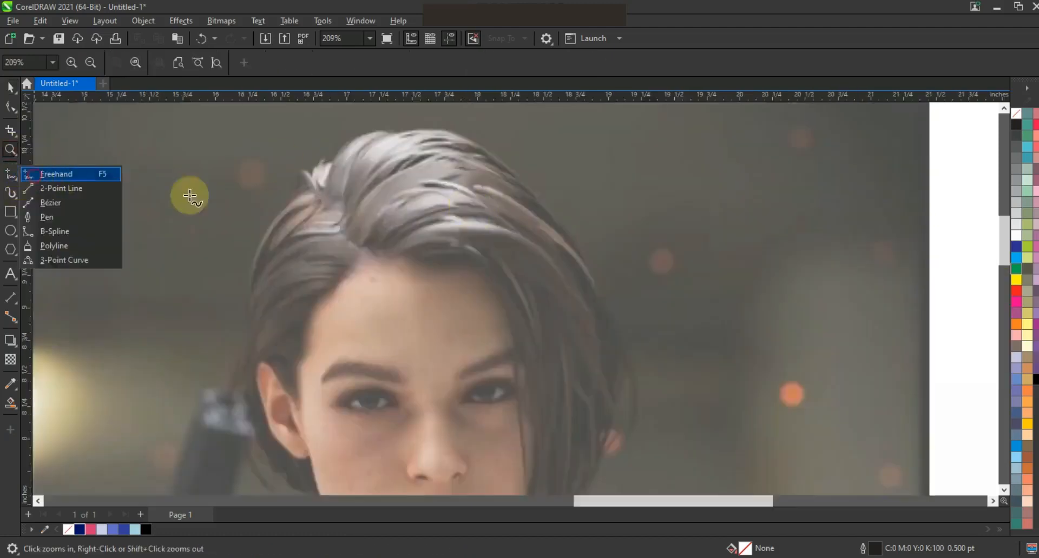
click(393, 247)
double_click(487, 250)
double_click(440, 236)
click(567, 284)
click(448, 218)
click(559, 255)
click(591, 284)
click(524, 222)
click(531, 202)
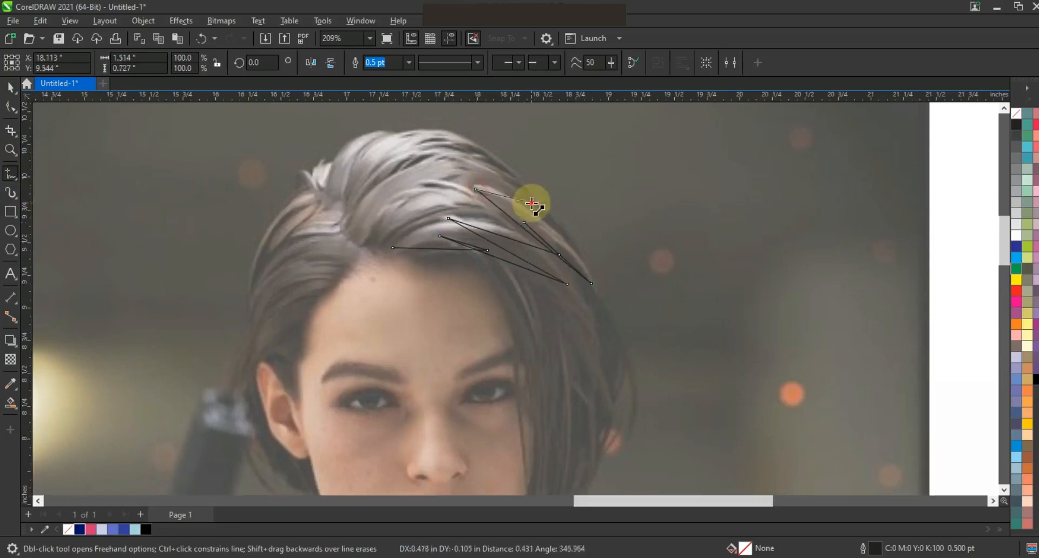
Step: Continue the jagged hair highlight outline over the crown and back down toward the parting
click(475, 189)
click(512, 179)
click(474, 167)
click(482, 153)
click(346, 167)
click(378, 135)
click(346, 188)
click(344, 210)
click(366, 188)
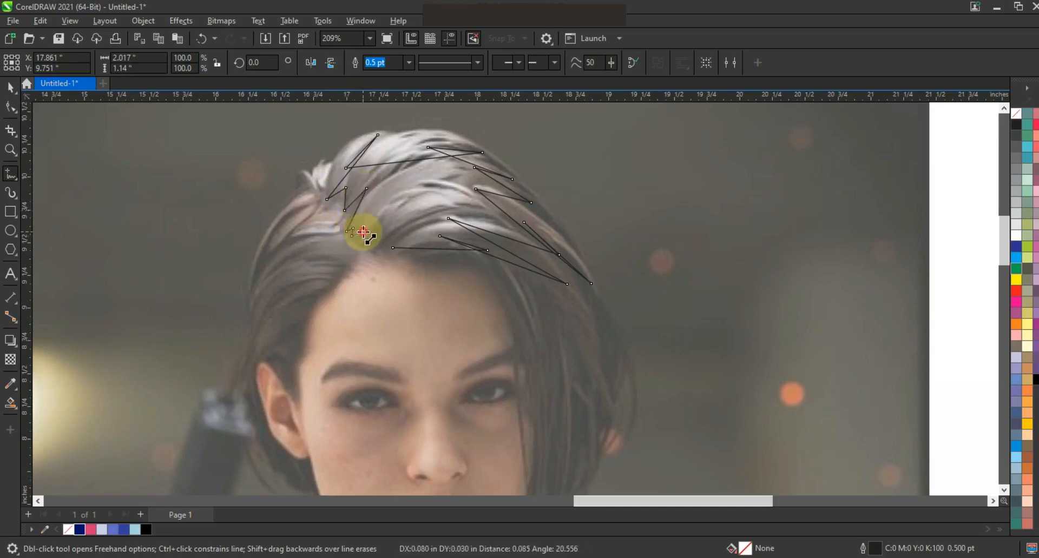
Step: Select all nodes of the closed hair highlight and bend its upper segments along the crown
click(11, 106)
drag(622, 340, 225, 105)
key(shift+F2)
key(F3)
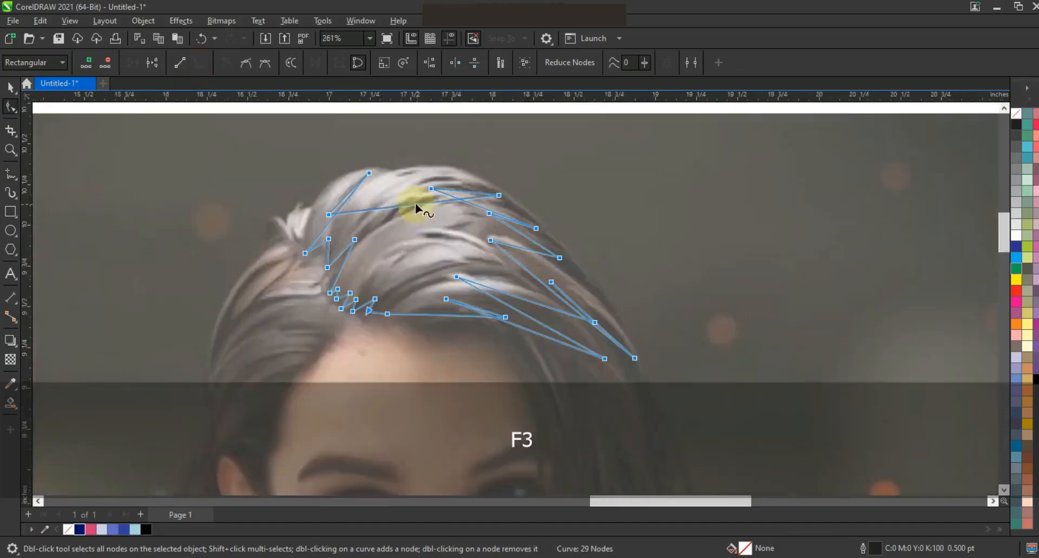
drag(405, 210, 346, 192)
drag(320, 245, 337, 266)
click(507, 226)
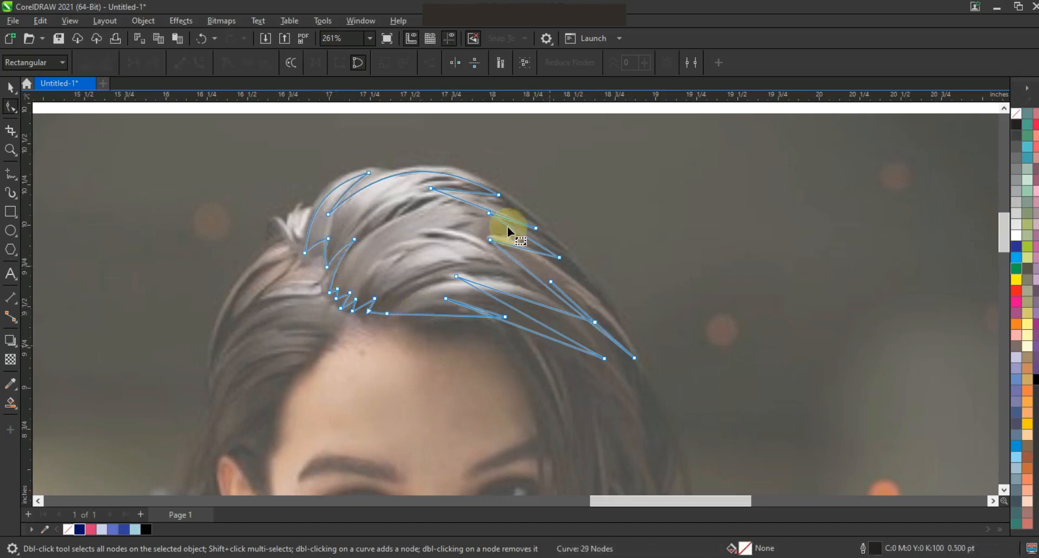
Step: Curve the remaining strand segments of the hair highlight to follow the hair's flow
drag(480, 207, 470, 188)
drag(521, 234, 525, 246)
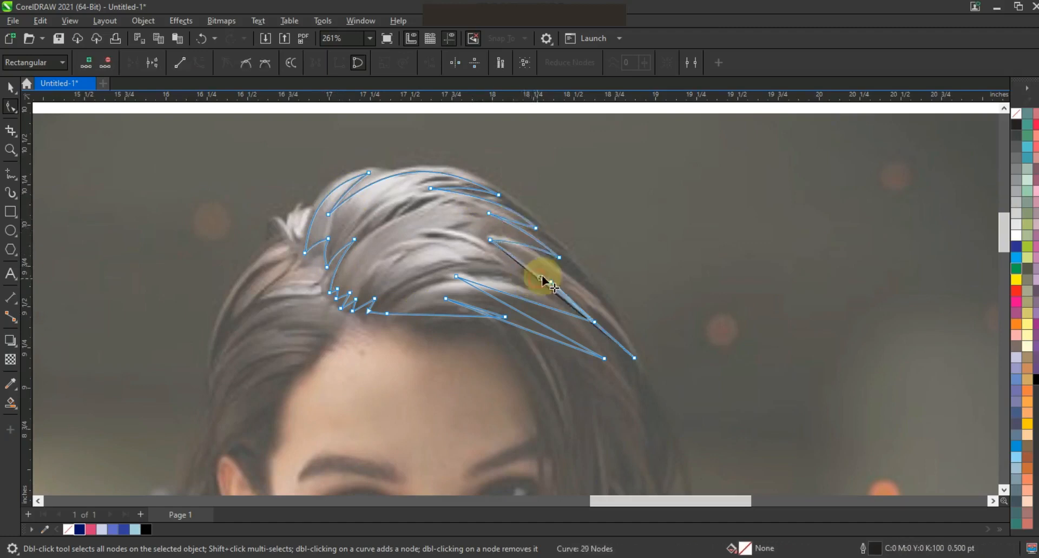
drag(595, 323, 534, 313)
key(ctrl+z)
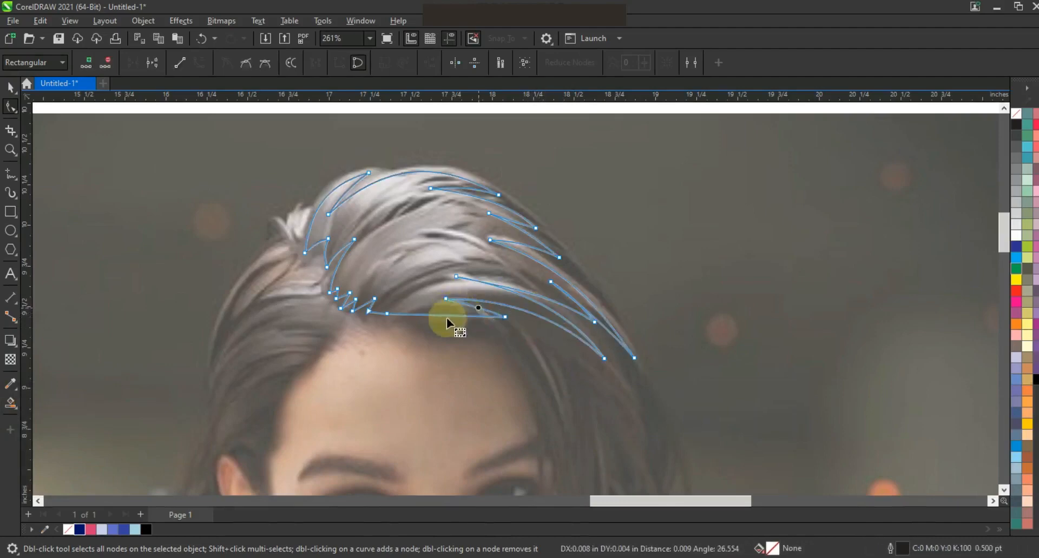
Step: Fill the crown highlight with pink, move it onto the silhouette's hair and remove its outline
click(11, 87)
key(F3)
click(91, 529)
drag(379, 297, 661, 324)
right_click(1016, 115)
click(999, 126)
click(623, 150)
Step: Trace a closed jagged highlight over the hair between the parting and the visible ear
double_click(320, 278)
double_click(368, 250)
double_click(297, 296)
double_click(371, 228)
click(299, 262)
click(363, 220)
click(302, 245)
click(379, 201)
click(330, 207)
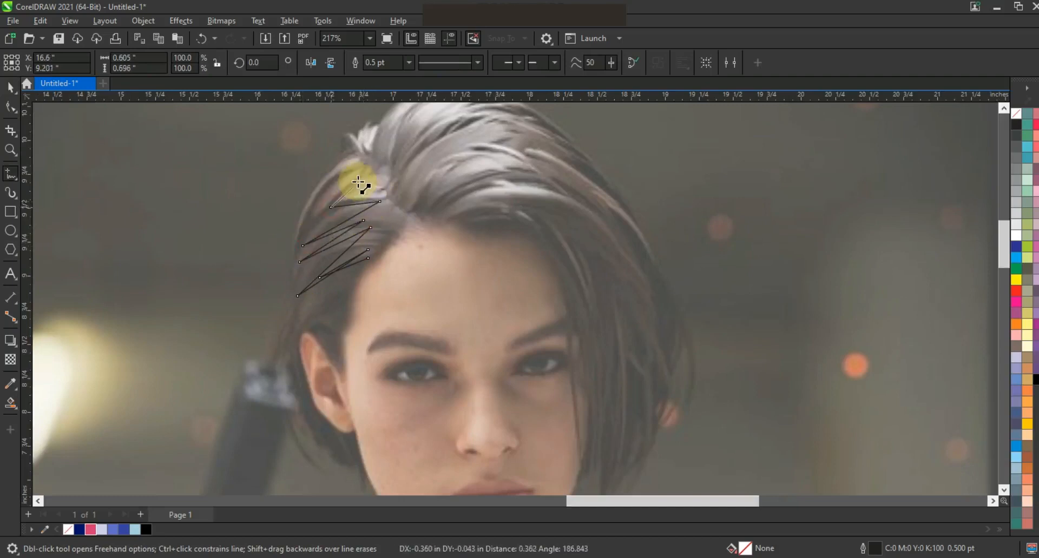
click(312, 216)
click(298, 242)
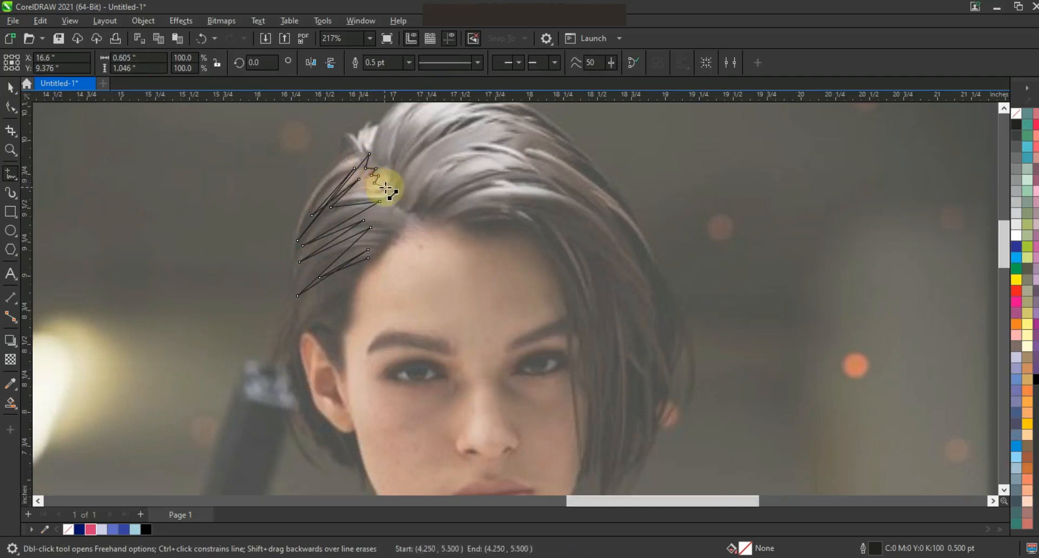
click(368, 258)
Step: Curve the segments of the ear-side hair highlight to follow the strands
key(F10)
drag(346, 179, 333, 187)
mouse_move(335, 190)
mouse_down()
mouse_move(321, 198)
mouse_move(347, 203)
mouse_move(349, 250)
mouse_move(342, 244)
mouse_move(329, 269)
mouse_up()
key(space)
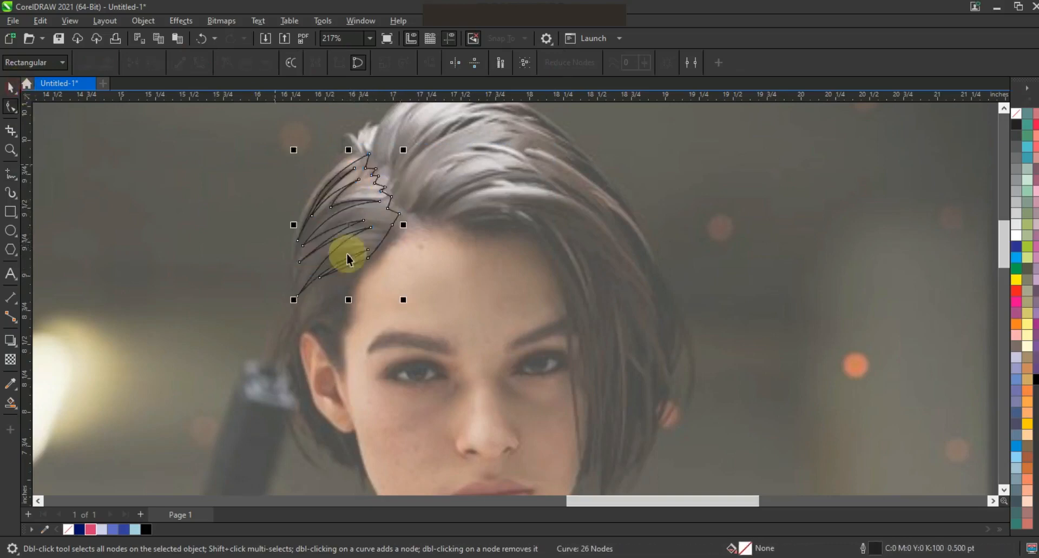
Step: Fill the ear-side highlight with pink, move it onto the silhouette's hair and remove its outline
key(F3)
drag(395, 228, 560, 237)
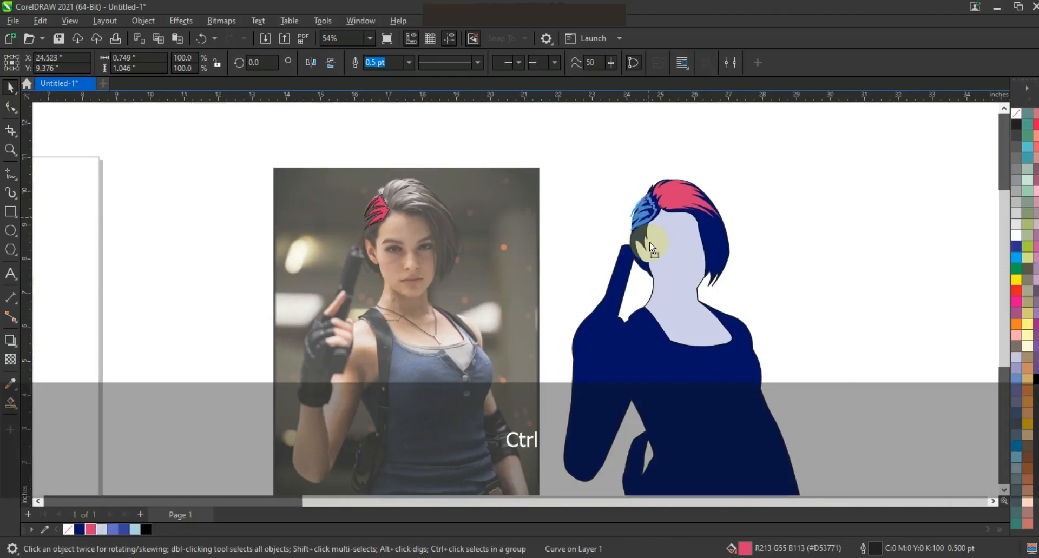
right_click(1016, 113)
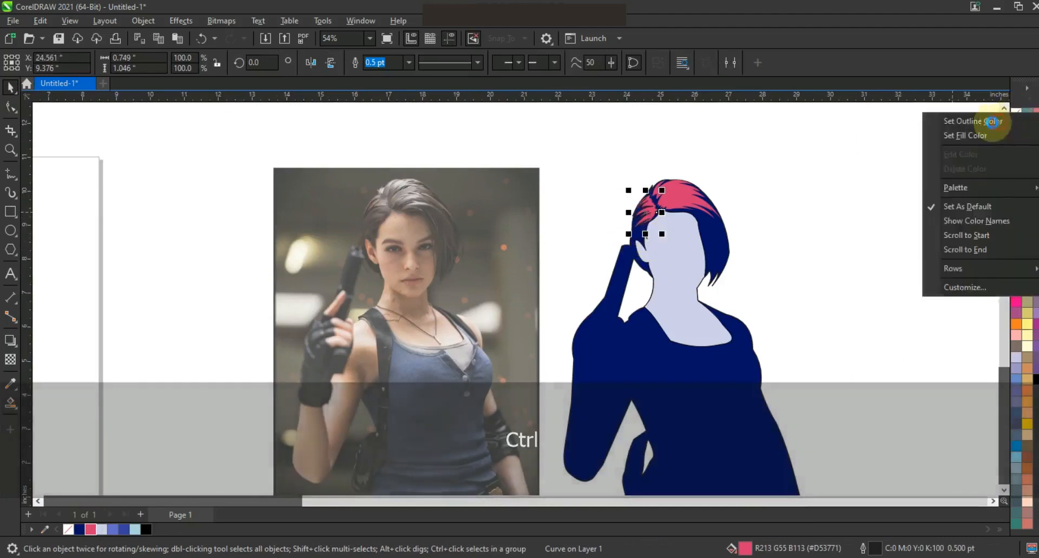
click(994, 122)
click(839, 174)
key(F3)
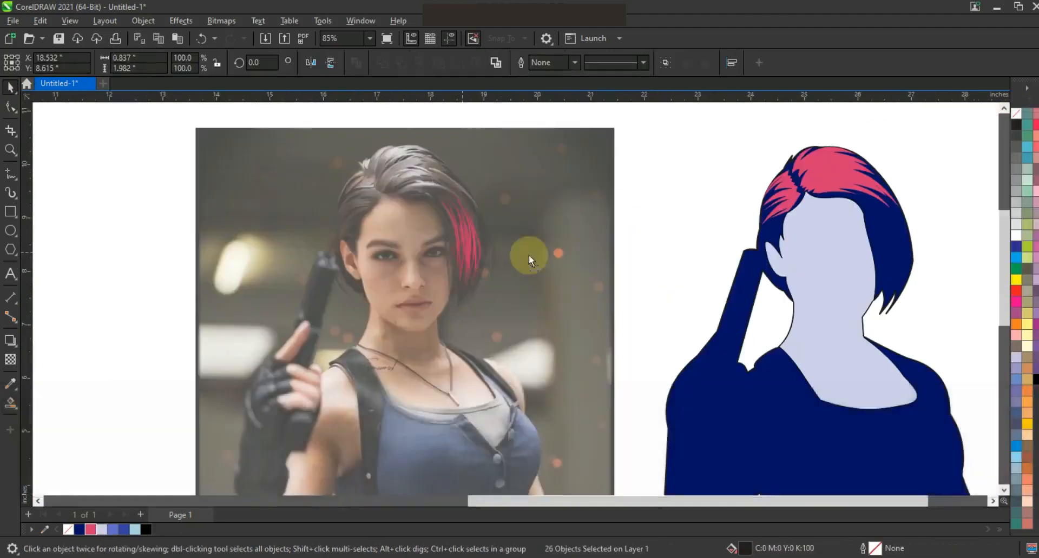
Step: Move the group of pink strands from the photo's long side hair onto the silhouette and clear their outlines
drag(461, 257, 889, 287)
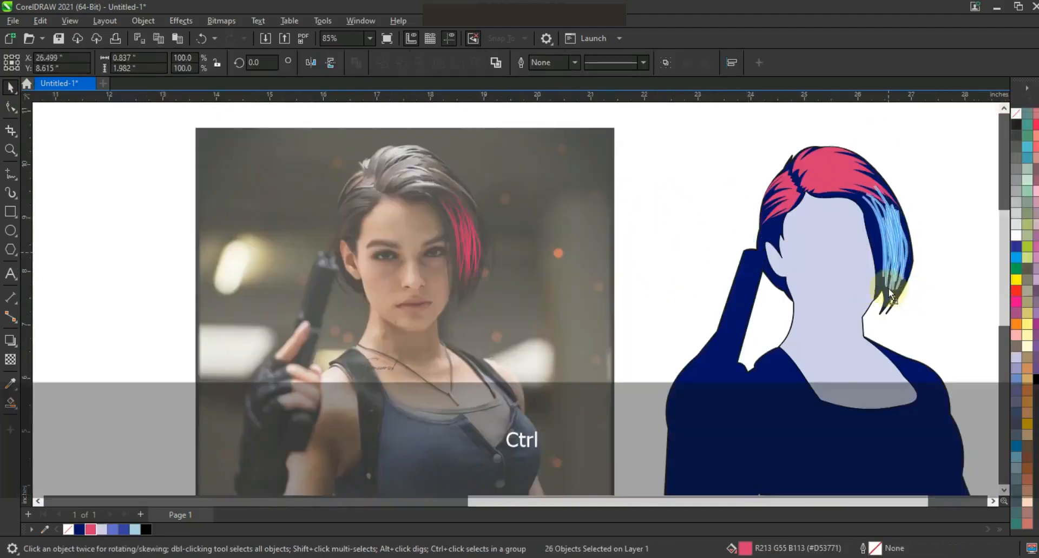
right_click(1016, 110)
click(570, 296)
key(F3)
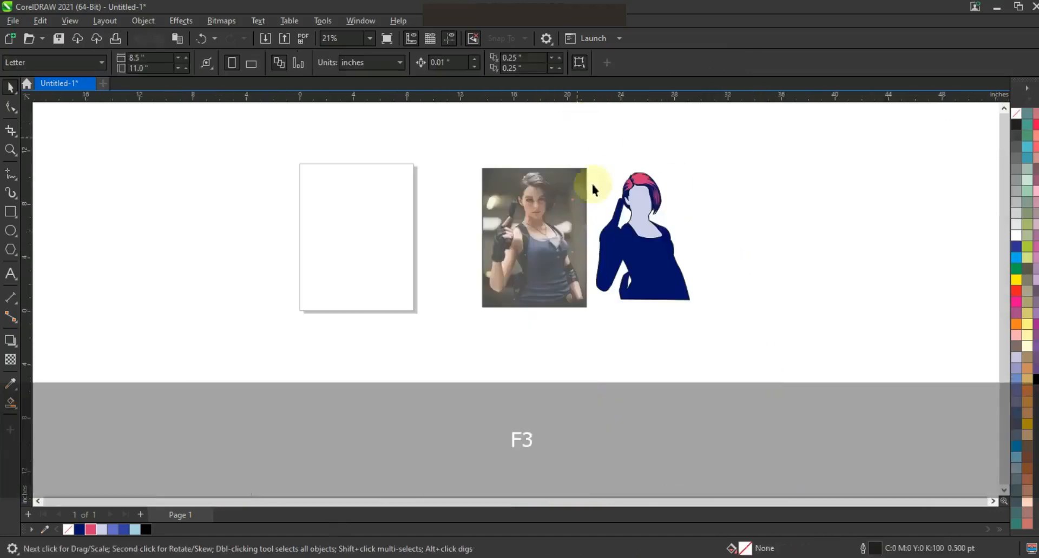
Step: Start the tank top outline at the neckline, tracing the buttoned opening and the edge up the far shoulder strap
click(17, 155)
drag(453, 167, 762, 331)
drag(227, 113, 703, 330)
drag(242, 277, 541, 419)
right_click(498, 352)
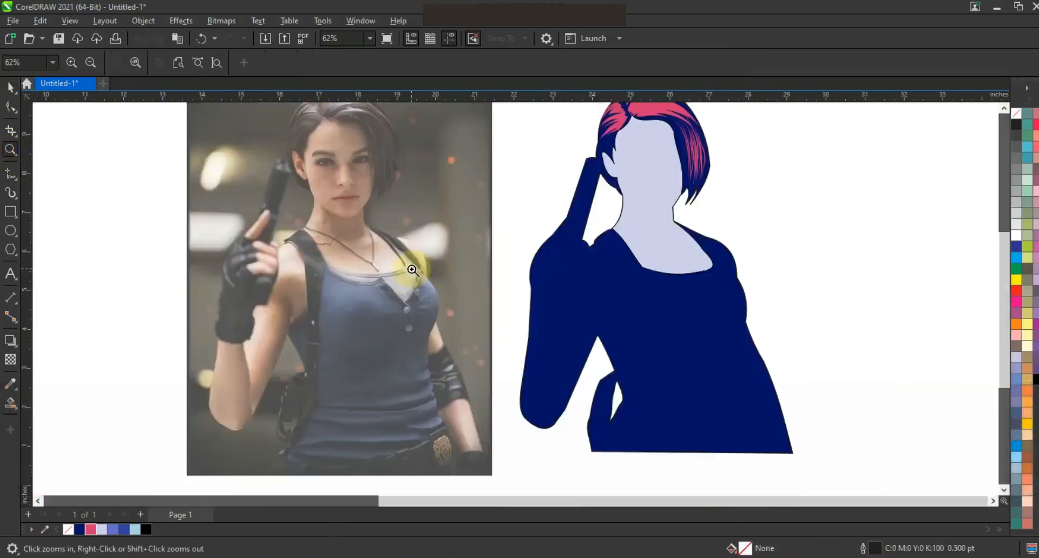
drag(505, 332, 503, 332)
click(11, 174)
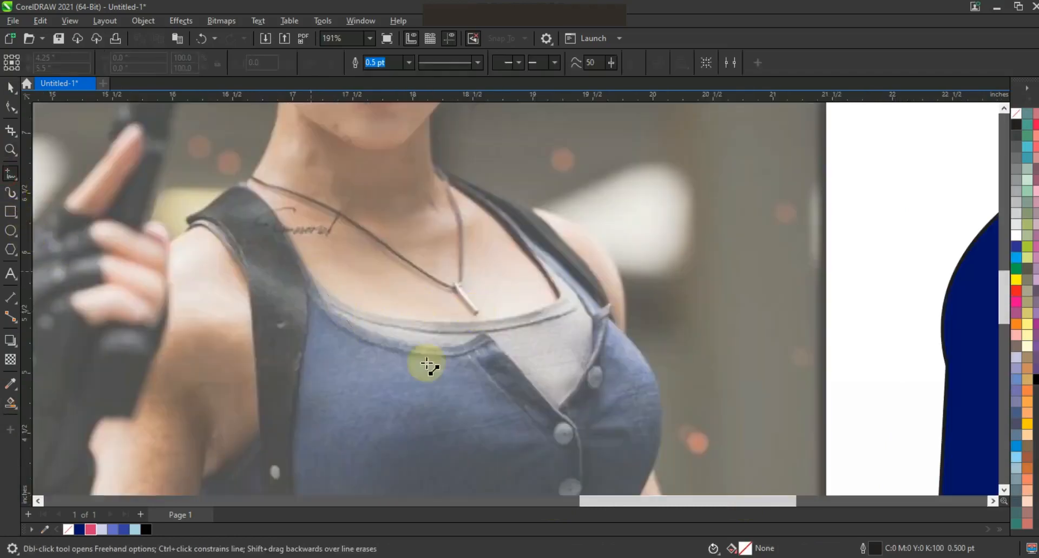
double_click(486, 335)
double_click(552, 407)
double_click(591, 314)
double_click(526, 245)
click(450, 179)
click(598, 304)
Step: Extend the tank top outline down along the harness strap, across the hem and up the opposite side of the torso
click(710, 375)
key(F3)
click(385, 233)
click(371, 318)
click(355, 420)
scroll(320, 491, down, 2)
click(280, 469)
click(581, 455)
click(561, 416)
click(550, 370)
click(544, 340)
click(541, 307)
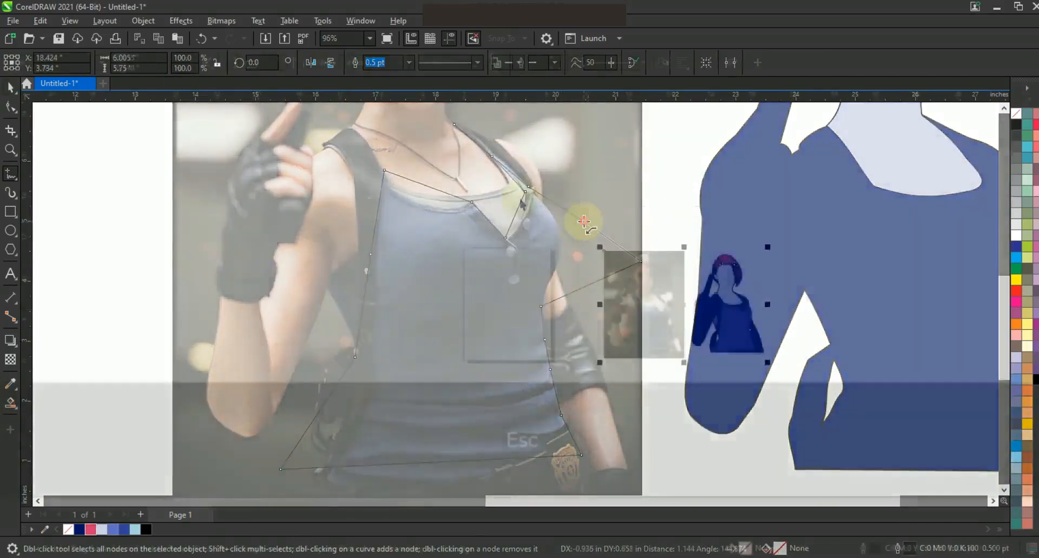
key(Escape)
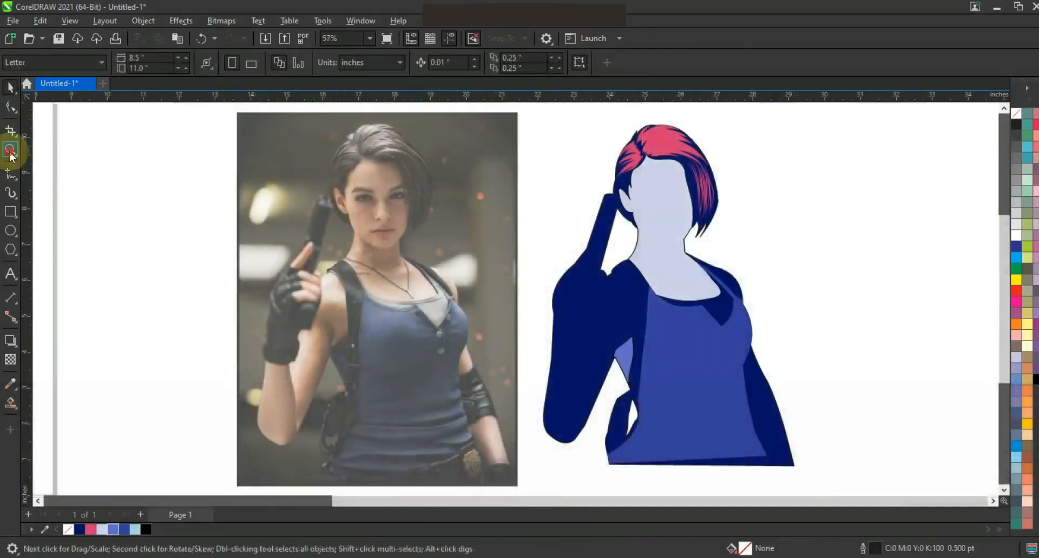
Step: Trace a closed six-node shape over the raised forearm from the glove's cuff to the elbow
click(11, 150)
click(367, 338)
click(10, 174)
click(390, 328)
click(425, 334)
click(439, 438)
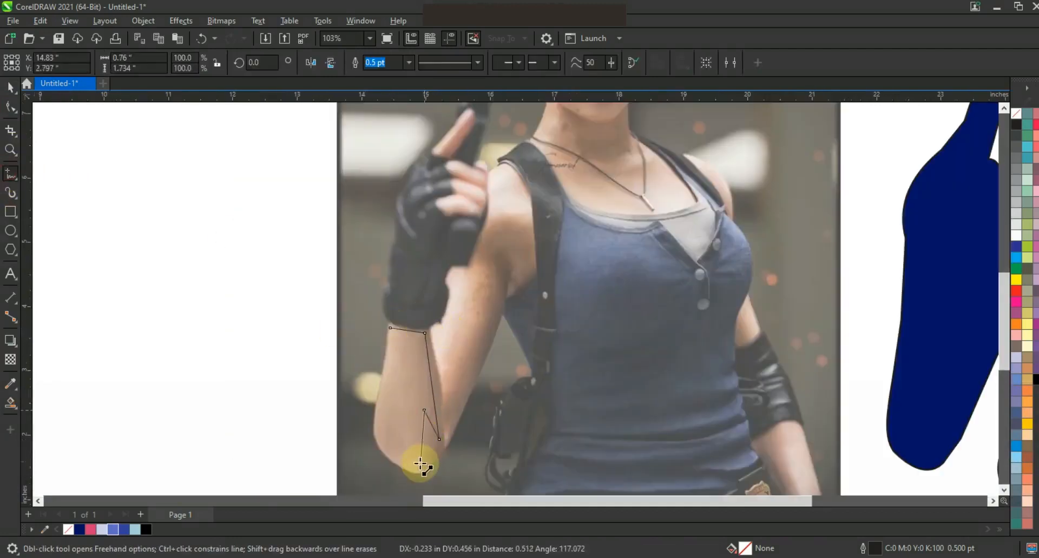
click(377, 426)
click(390, 328)
Step: Select all nodes of the forearm shape and curve its segments along the cuff, arm edges and elbow
click(10, 107)
drag(211, 211, 295, 182)
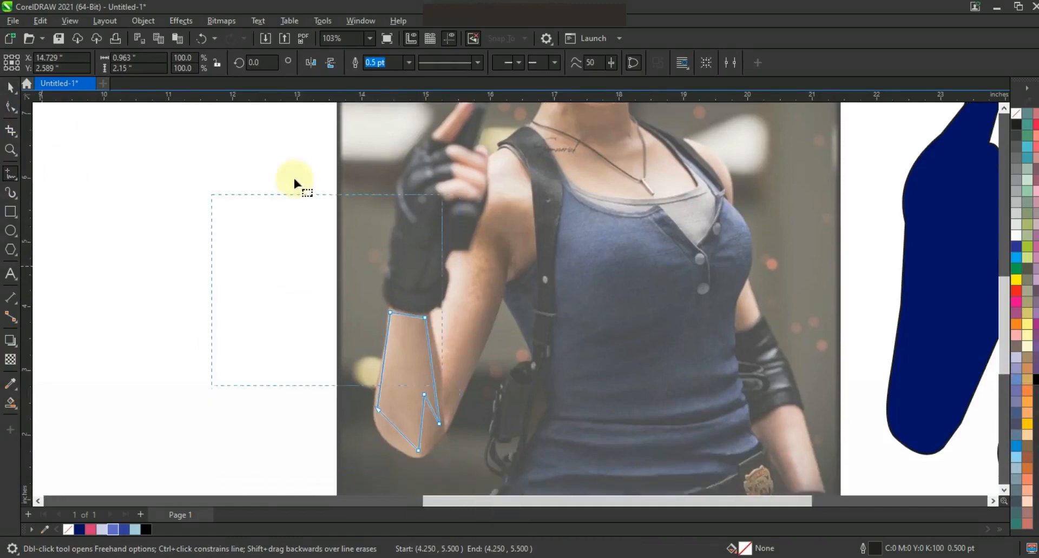
drag(332, 227, 506, 465)
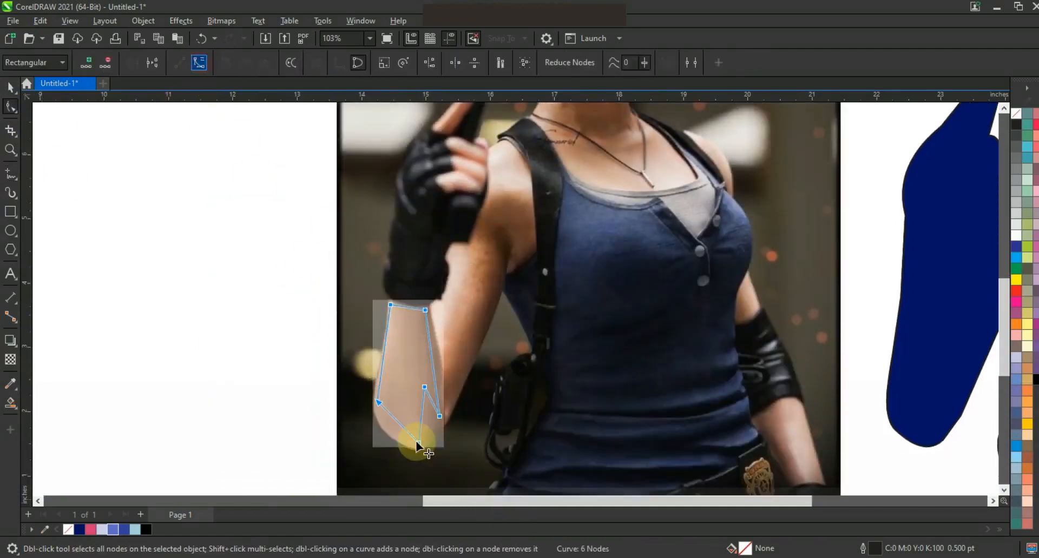
drag(395, 422, 390, 430)
drag(433, 373, 437, 375)
drag(408, 307, 409, 313)
drag(387, 335, 388, 334)
key(space)
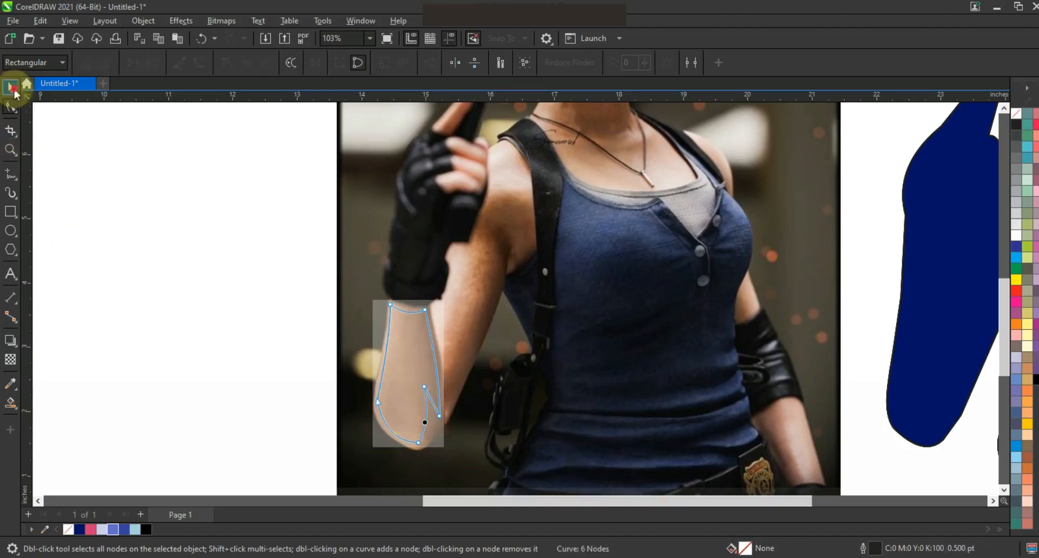
Step: Fill the forearm shape with light lavender and move it onto the silhouette's raised arm
click(104, 530)
click(104, 531)
key(F3)
drag(364, 325, 615, 333)
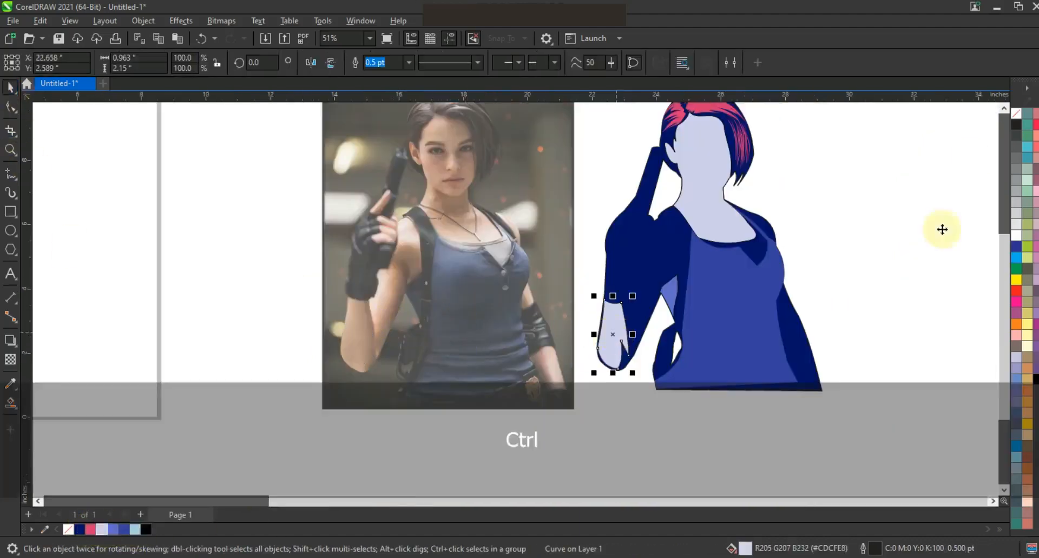
Step: Remove the outline from the lavender forearm shape and deselect it
right_click(1014, 116)
key(Escape)
scroll(619, 308, down, 1)
Step: Trace a closed eight-node shape, about 0.73 by 2.86 inches, over the raised upper arm beside the glove's cuff
click(11, 149)
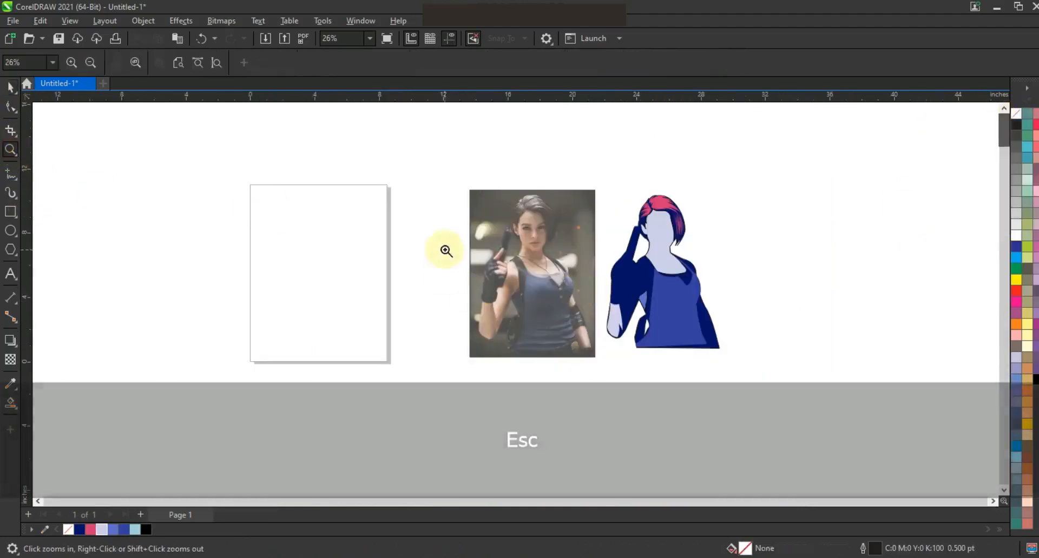
drag(458, 251, 631, 354)
key(F5)
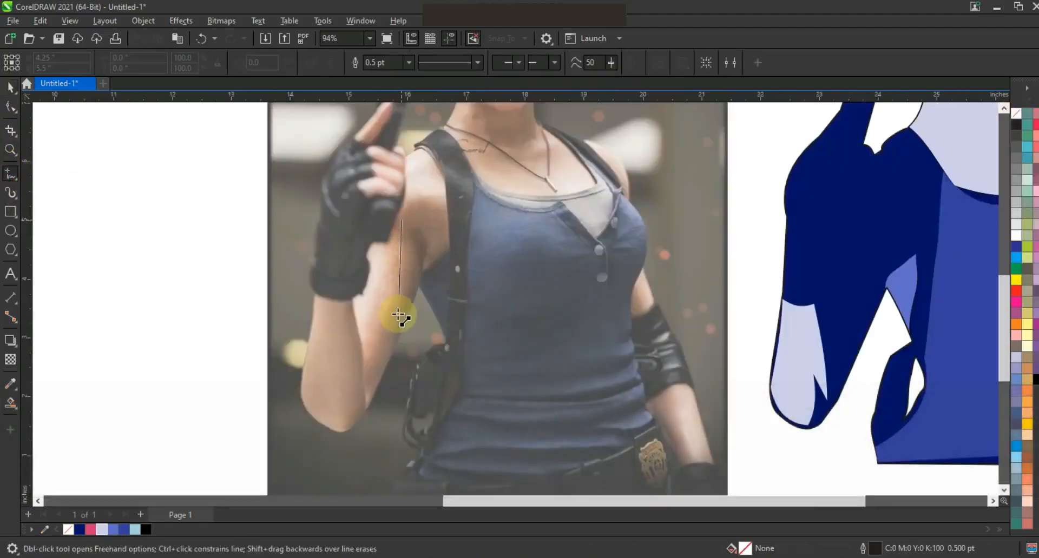
click(392, 292)
click(396, 325)
click(359, 301)
click(401, 228)
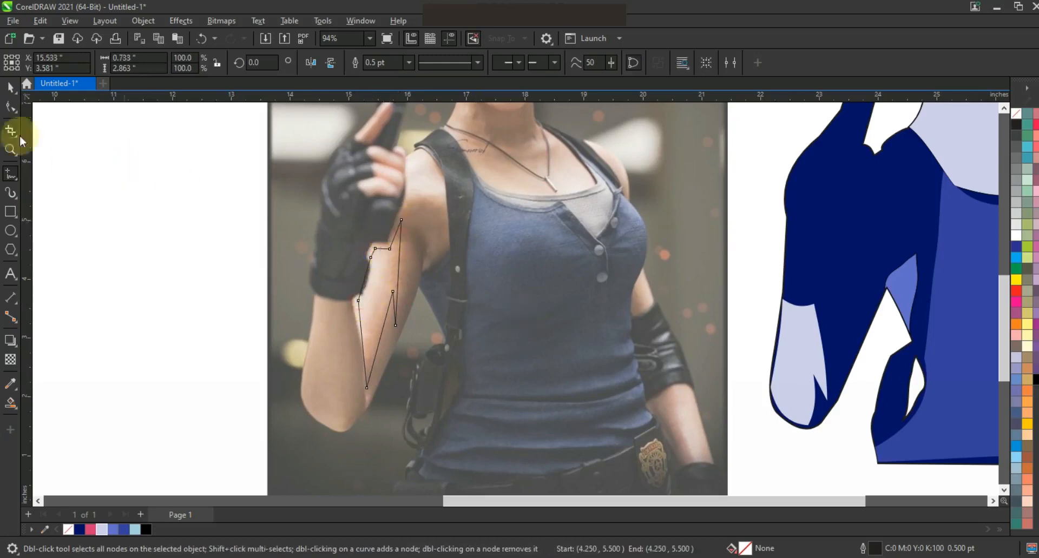
Step: Curve the upper-arm shape's segments so they follow the arm's edge and the glove's contour
key(F10)
drag(404, 264, 372, 278)
drag(379, 346, 382, 348)
key(space)
Step: Fill the upper-arm shape with light lavender and move it beside the forearm shape on the silhouette's raised arm
click(102, 530)
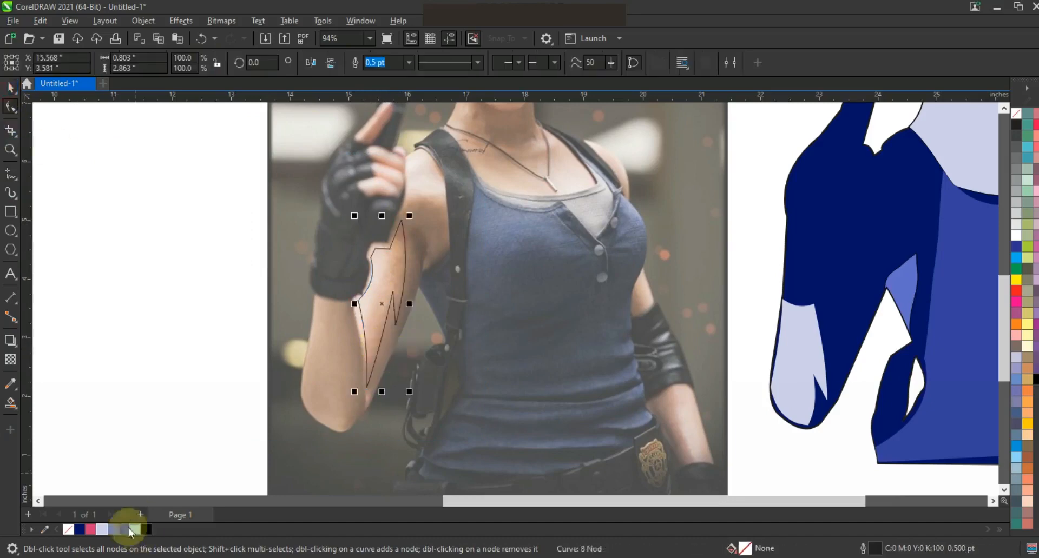
scroll(400, 280, down, 1)
drag(400, 288, 632, 299)
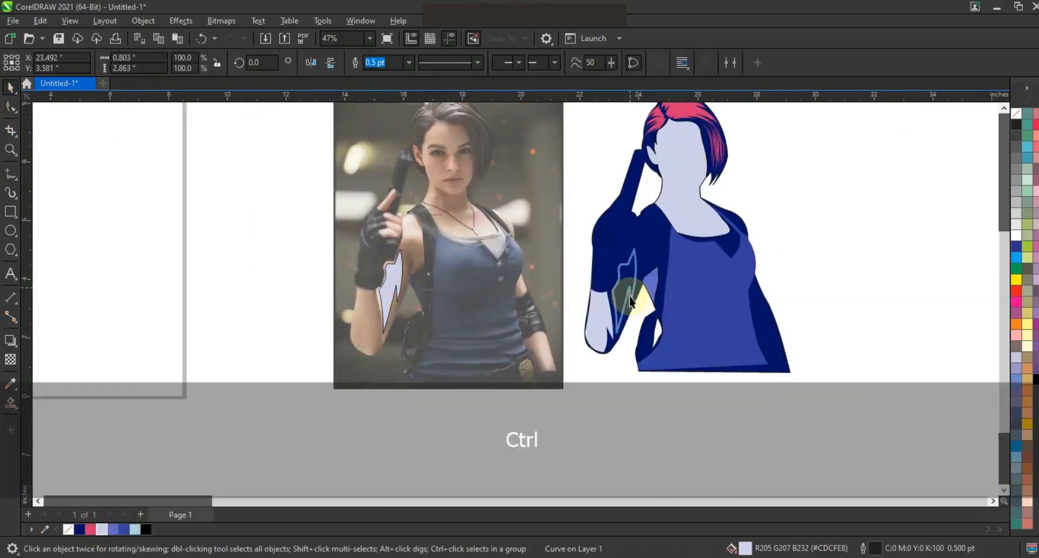
key(Escape)
scroll(773, 281, down, 1)
Step: Trace a closed four-node shape over the bare shoulder between the gloved hand and the harness strap
key(z)
drag(454, 179, 788, 364)
key(F5)
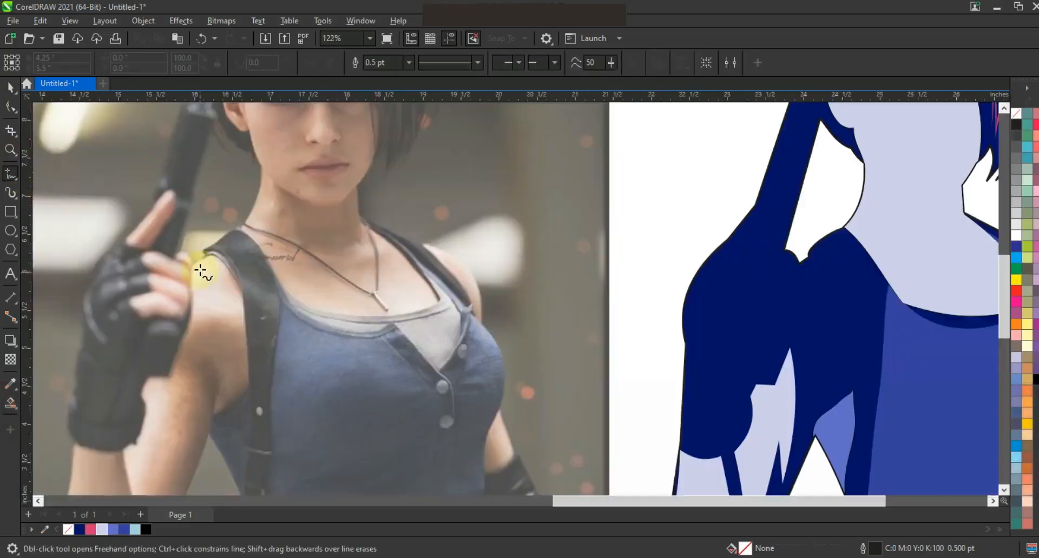
click(191, 335)
click(242, 377)
click(194, 268)
Step: Curve the shoulder shape's segments along the strap, the hand side and the shadow edge beneath
click(11, 106)
drag(224, 298, 235, 292)
drag(192, 303, 195, 305)
drag(215, 354, 215, 329)
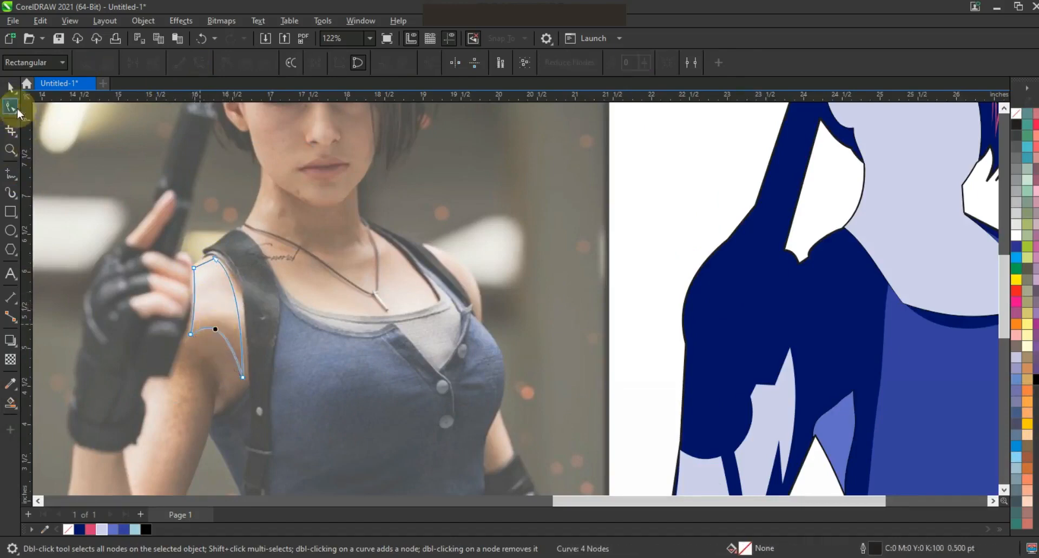
Step: Fill the shoulder shape with light lavender, place it on the silhouette's shoulder and remove its outline
click(10, 87)
click(101, 529)
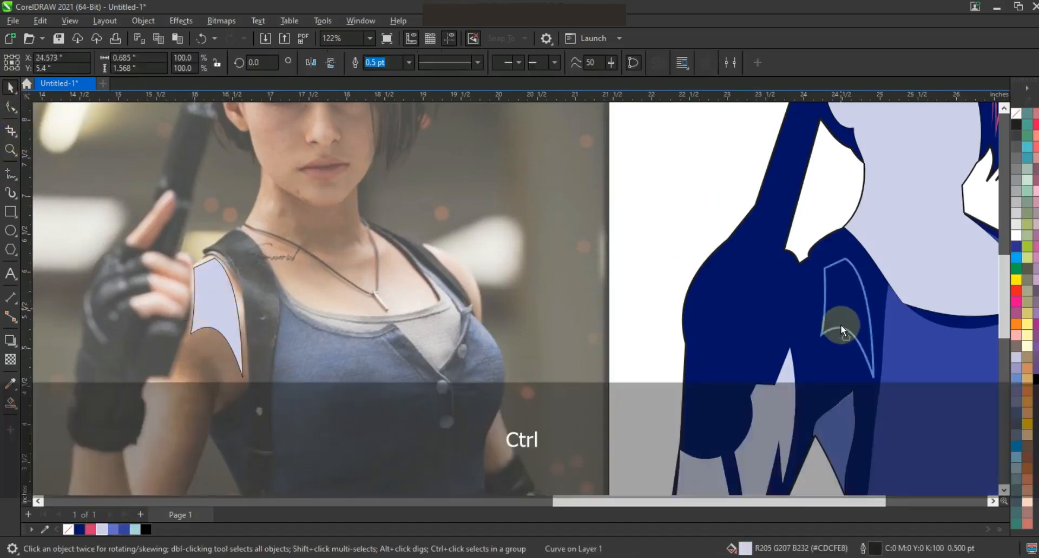
drag(841, 324, 819, 327)
right_click(1015, 113)
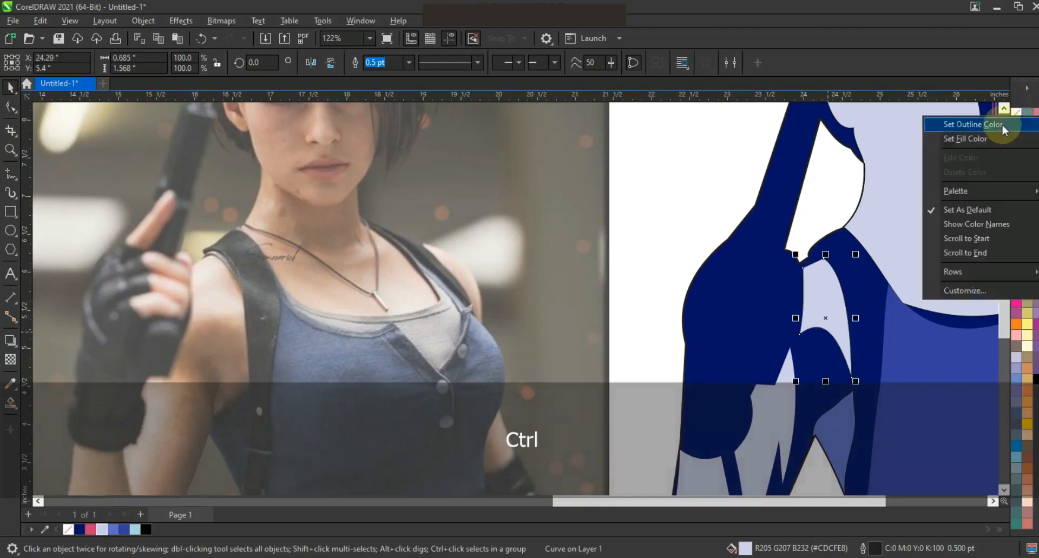
click(915, 120)
Step: Trace a small triangle, about 0.23 by 0.62 inches, over the lowered arm's bare skin above the elbow pad
key(F3)
key(Escape)
click(801, 417)
key(F3)
key(Escape)
drag(714, 359, 483, 187)
key(shift+F2)
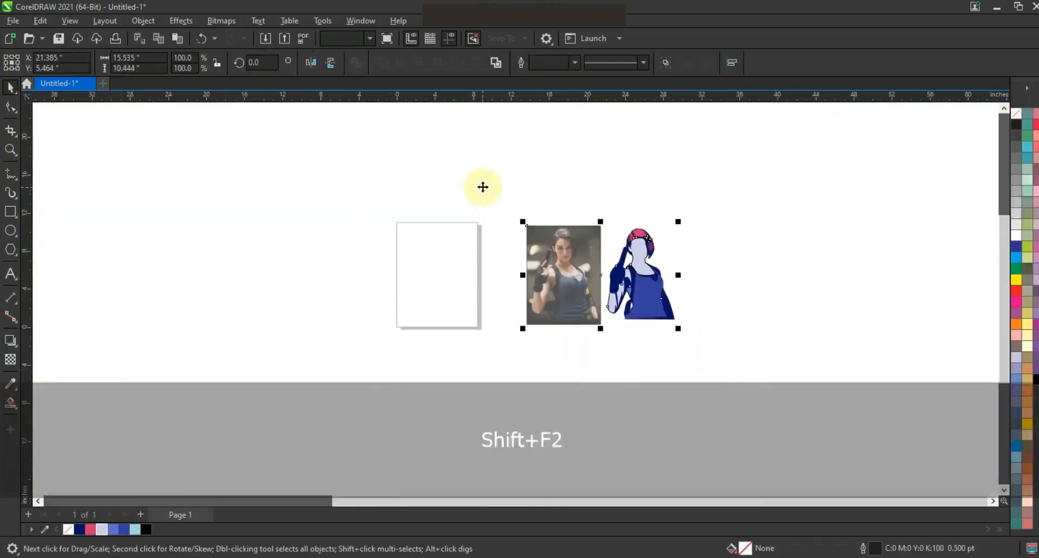
key(Escape)
click(11, 173)
scroll(493, 489, up, 2)
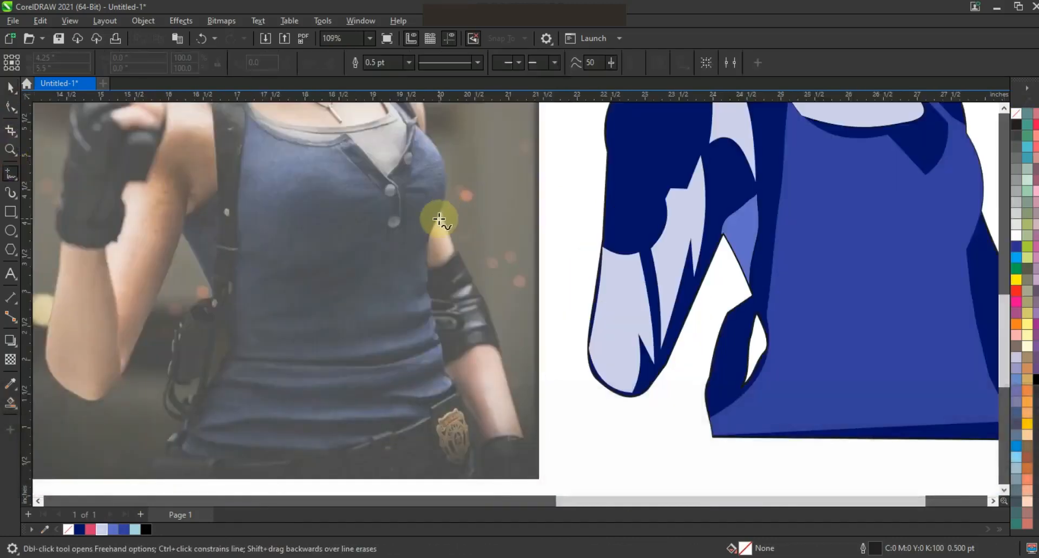
click(448, 249)
Step: Trace a closed six-node shape over the lowered forearm between the elbow pad and the glove
click(497, 351)
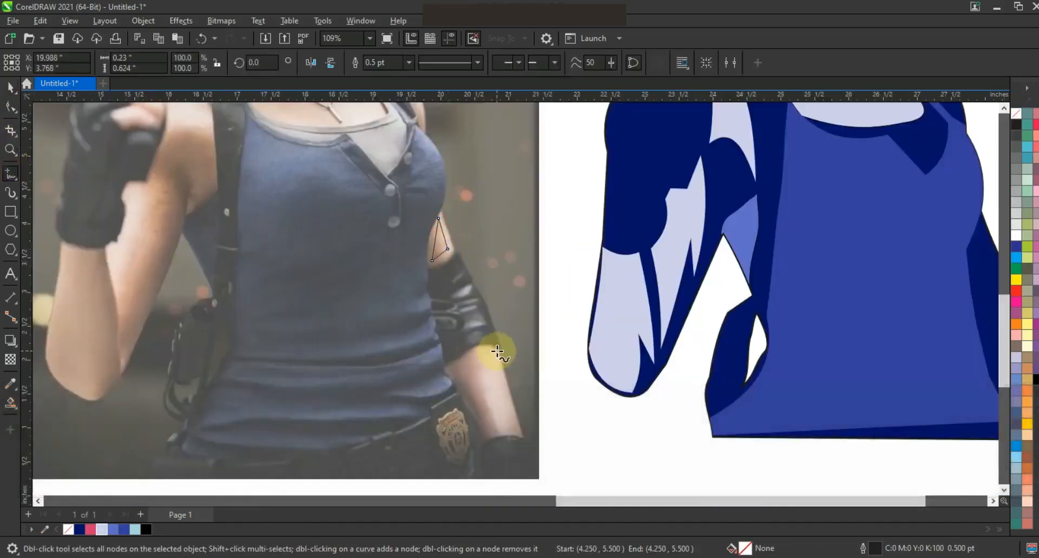
click(520, 434)
click(489, 434)
click(468, 391)
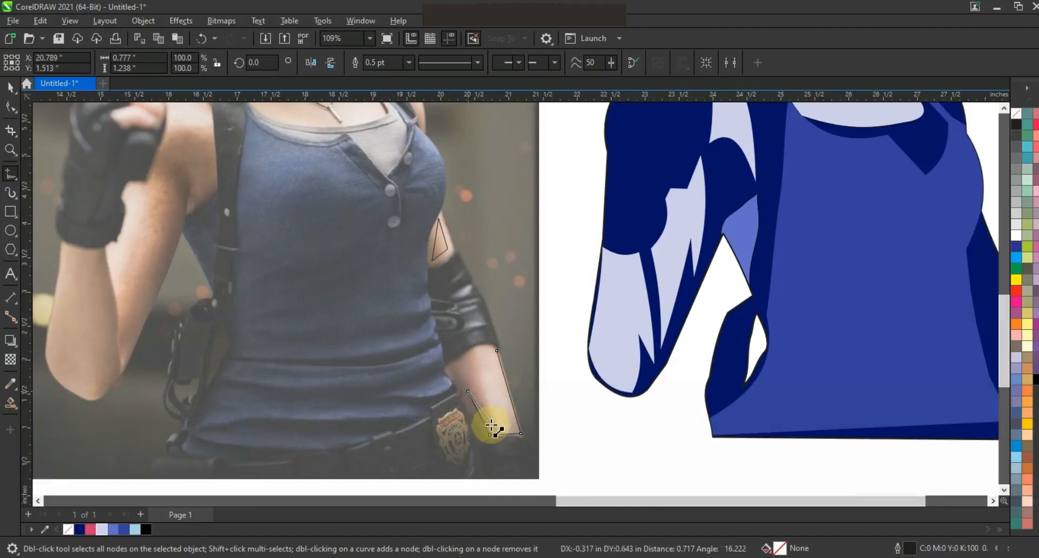
click(496, 350)
Step: Curve the lowered forearm shape's segments along the elbow pad, the inner shadow edge and the wrist
click(10, 106)
key(shift+F2)
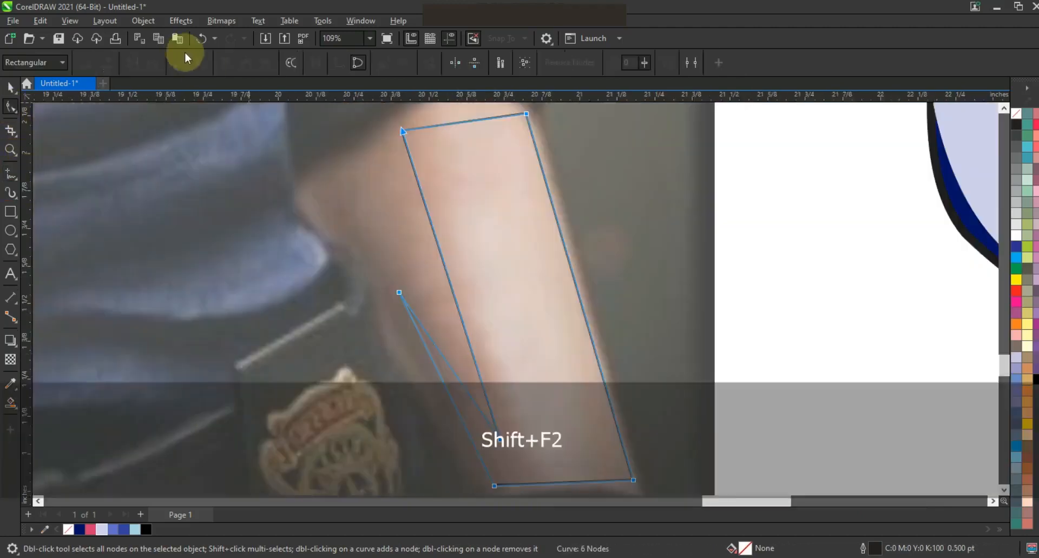
key(F3)
key(Escape)
drag(456, 151, 457, 142)
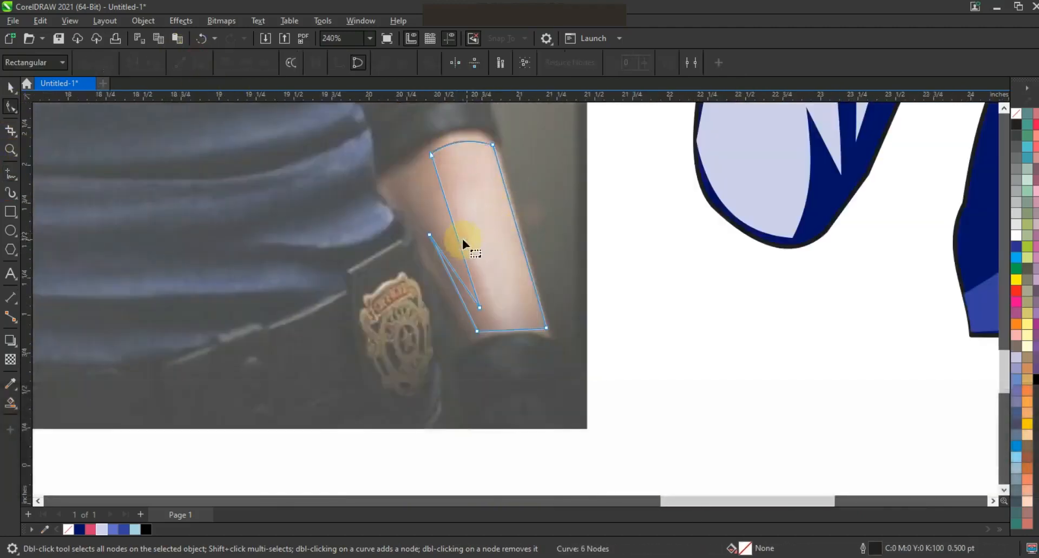
drag(458, 237, 461, 236)
click(462, 298)
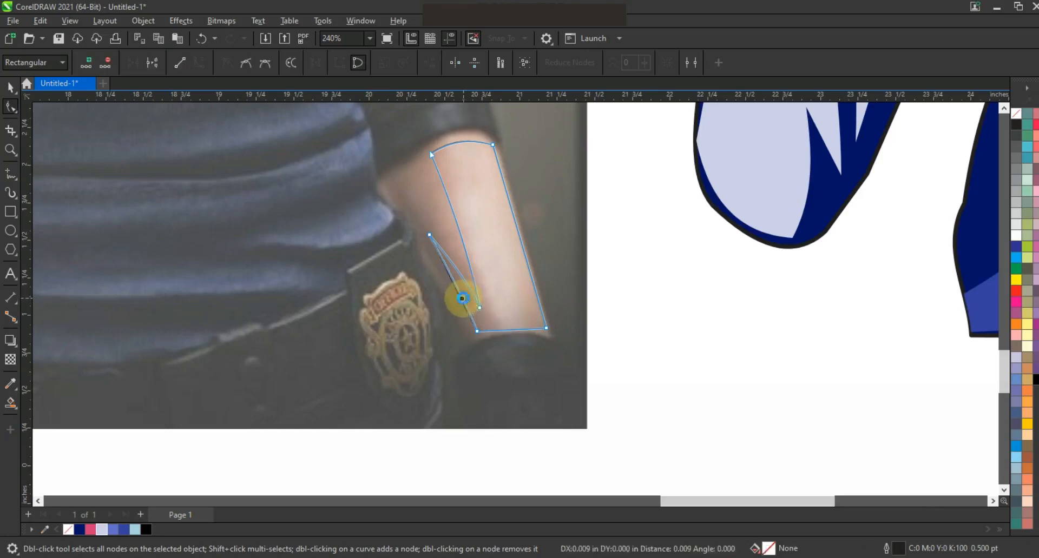
click(504, 329)
Step: Convert the triangle above the elbow pad to curves and bend its sides to follow the arm
key(F3)
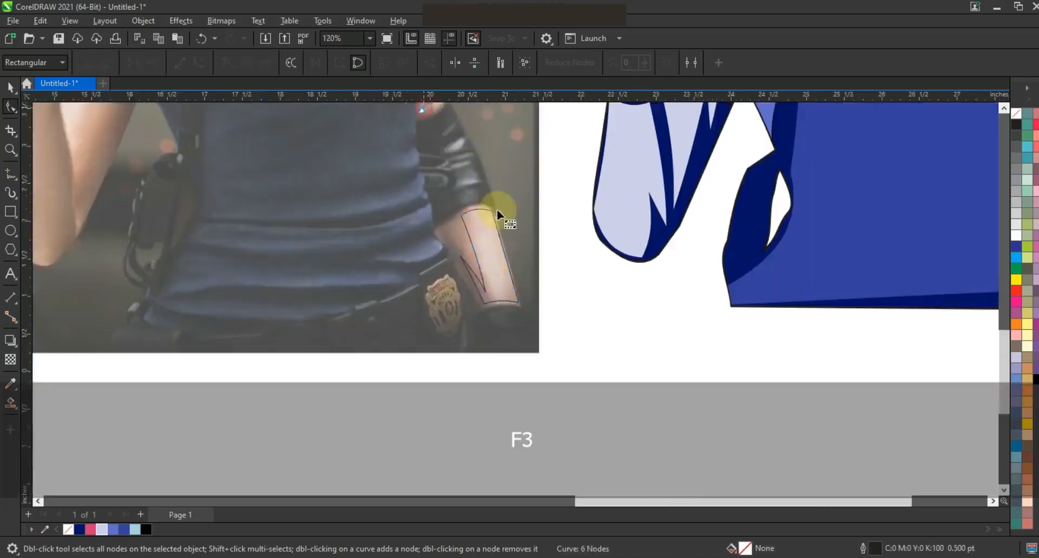
drag(601, 411, 401, 130)
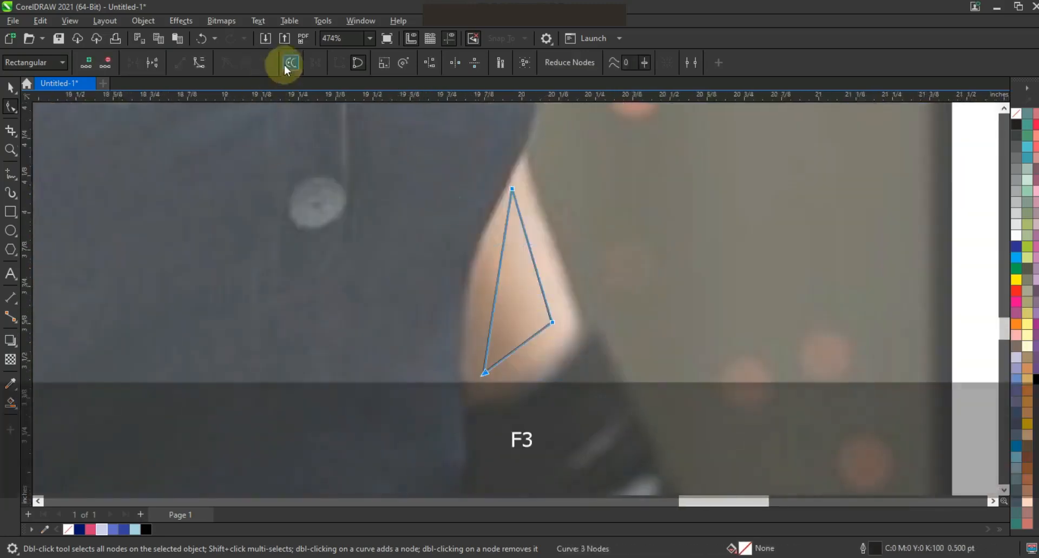
click(199, 62)
key(Escape)
click(519, 344)
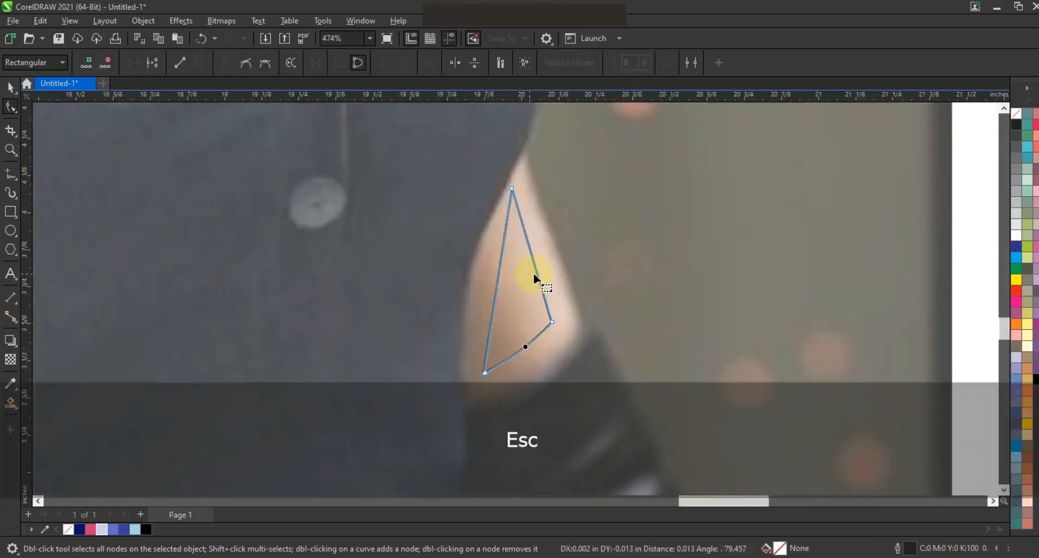
click(489, 296)
drag(488, 296, 485, 296)
drag(512, 188, 516, 192)
drag(493, 258, 491, 258)
drag(514, 355, 514, 359)
click(552, 324)
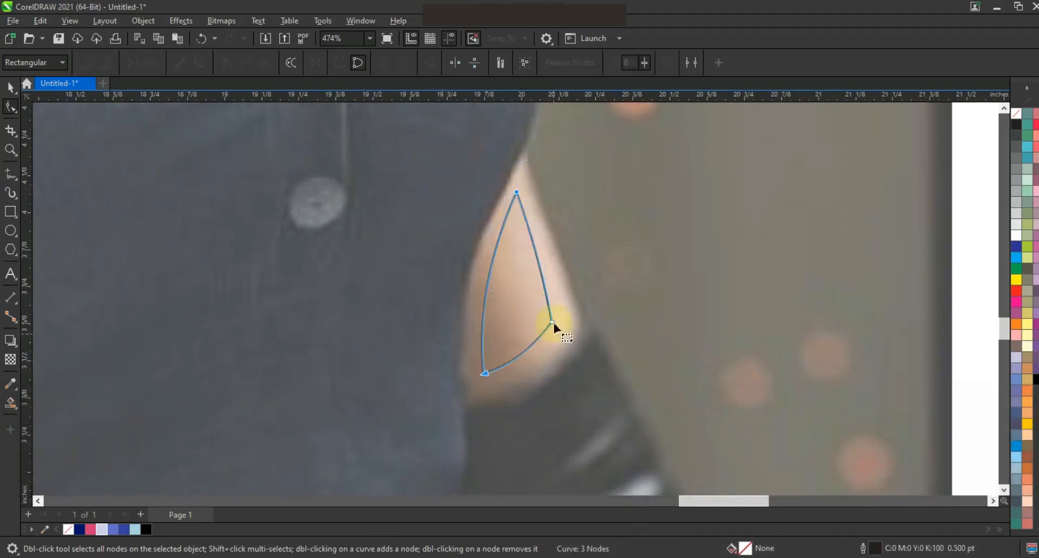
Step: Move both lavender lowered-arm shapes together onto the silhouette's lowered arm and remove their outlines
click(10, 87)
key(F3)
key(F3)
key(F3)
shift+click(388, 328)
drag(380, 323, 670, 328)
right_click(1016, 114)
click(999, 124)
click(738, 293)
scroll(657, 313, down, 1)
key(Escape)
Step: Draw a freehand shading line from the hairline down the nose, lips, chin and neck, and move it onto the vector face
key(ctrl+a)
key(shift+F2)
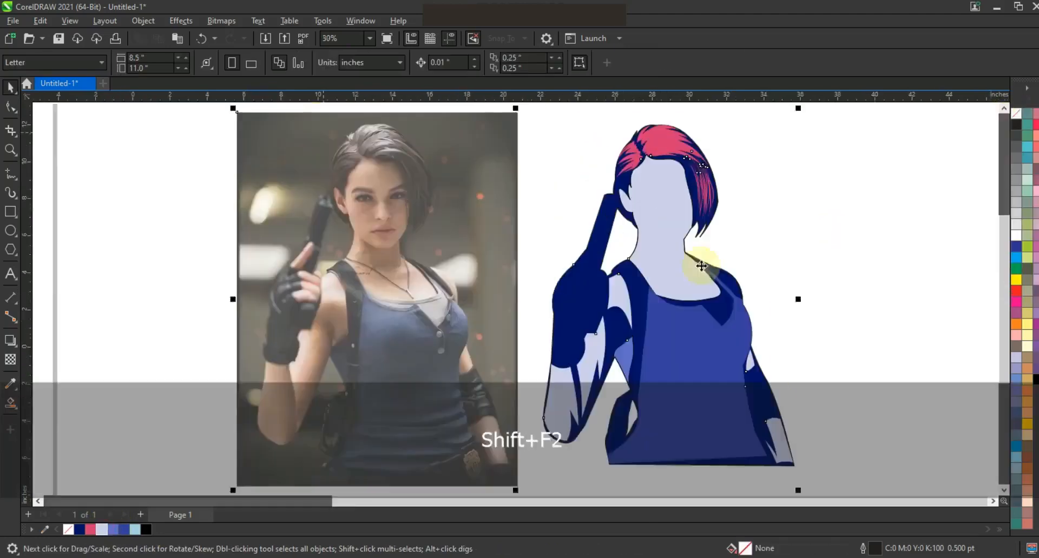
key(Escape)
key(F3)
key(Escape)
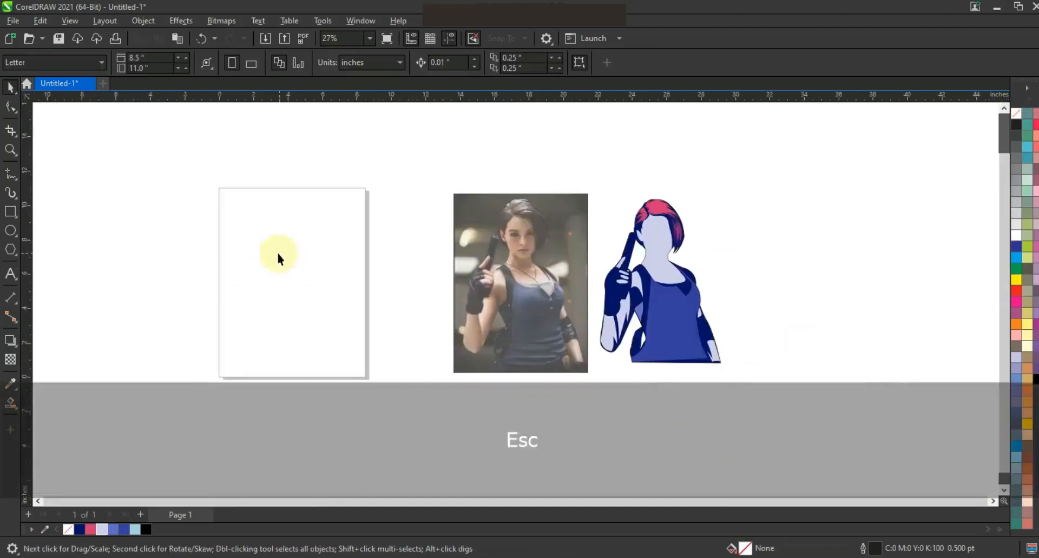
click(11, 149)
drag(385, 177, 766, 386)
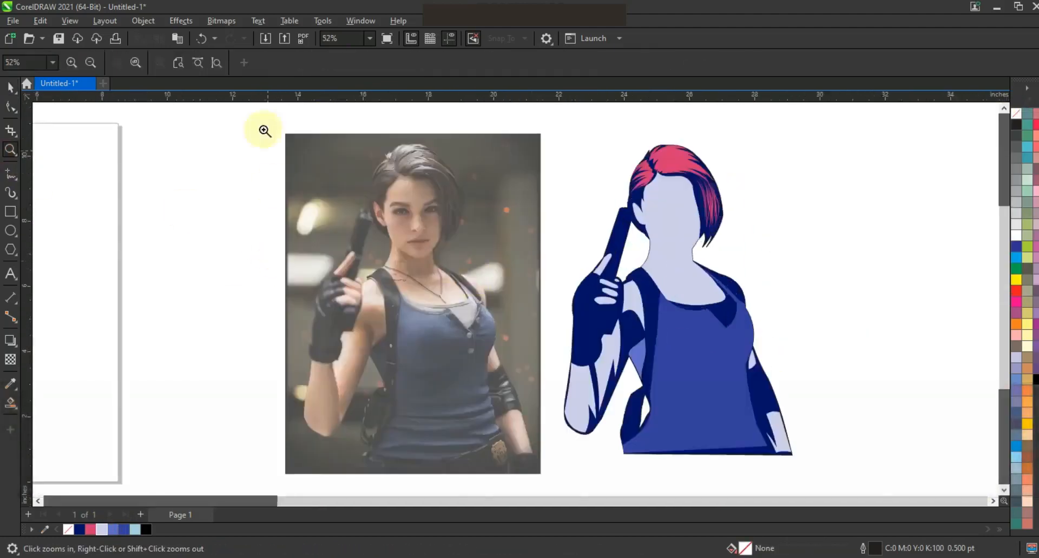
click(11, 173)
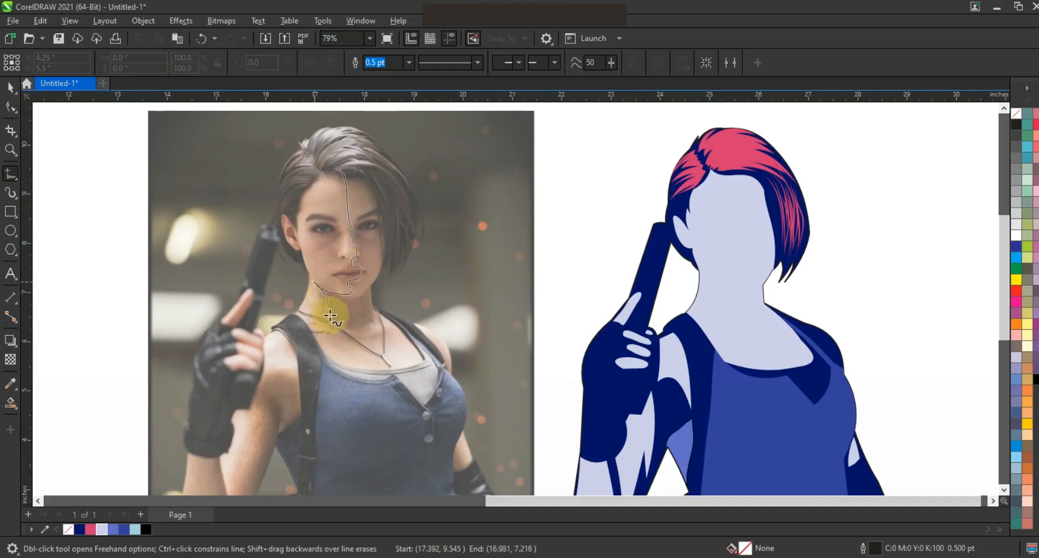
drag(435, 306, 434, 307)
click(11, 87)
mouse_move(360, 260)
mouse_down()
mouse_move(656, 255)
mouse_move(736, 279)
mouse_move(739, 269)
mouse_up()
Step: Smart Fill the shaded side of the face and neck, colour it medium blue and delete the shading line
click(12, 403)
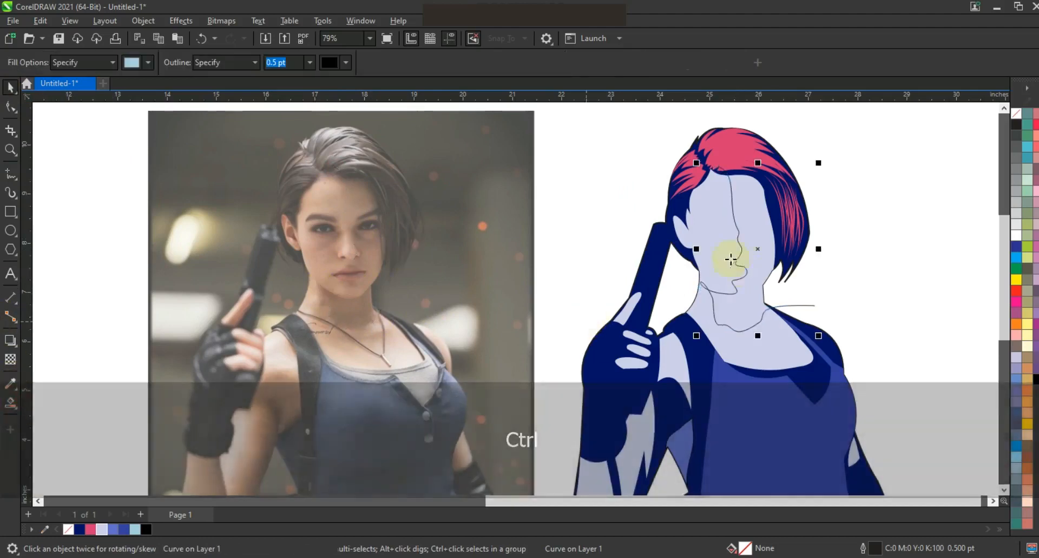
click(752, 274)
click(11, 88)
click(114, 529)
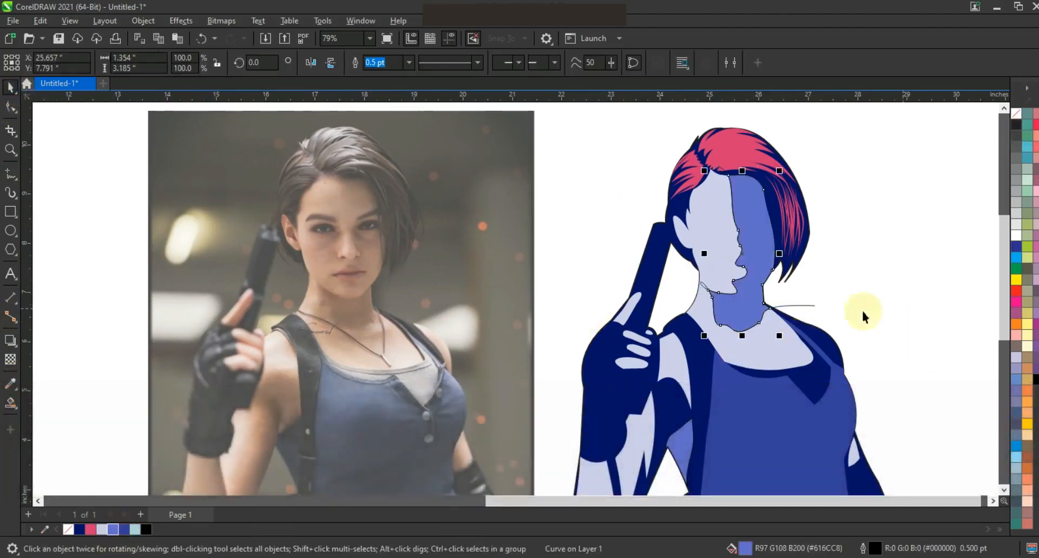
key(Delete)
scroll(697, 177, down, 2)
key(Escape)
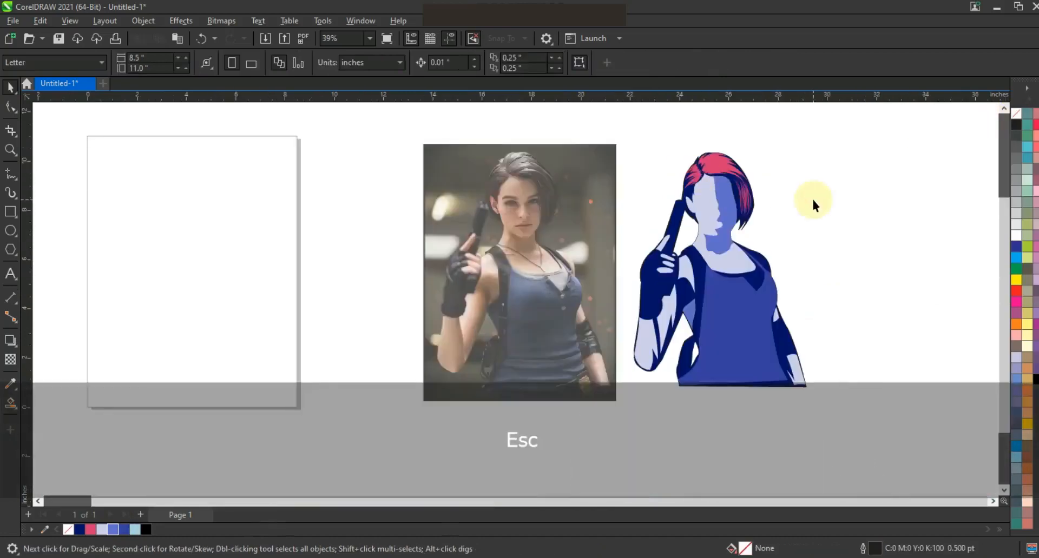
Step: Trace the eyebrow on the gun side as a closed five-node shape and curve its long edges along the brow
drag(488, 175, 604, 241)
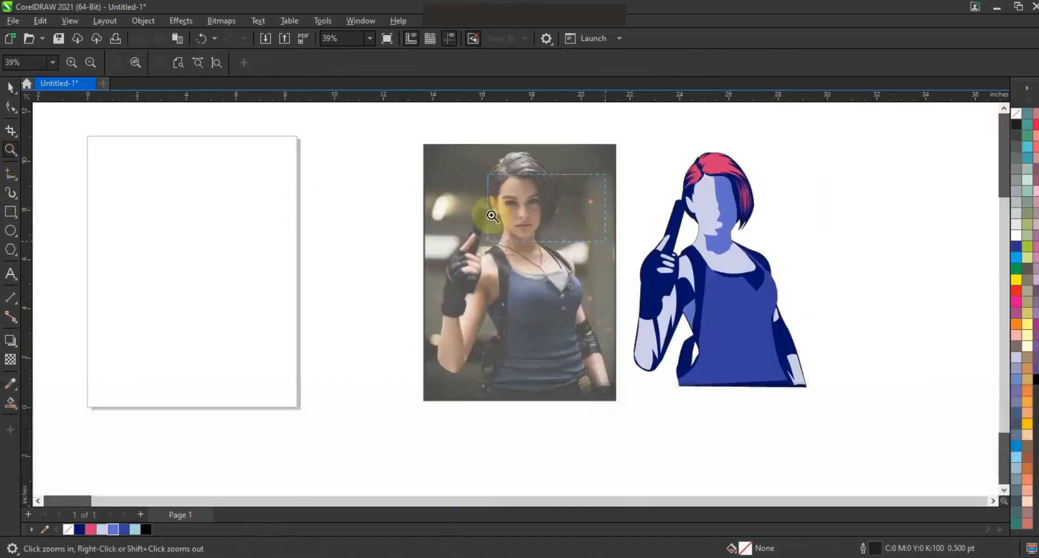
drag(216, 185, 635, 368)
click(9, 173)
click(355, 244)
click(354, 245)
click(312, 217)
click(323, 228)
click(159, 248)
click(343, 254)
key(F10)
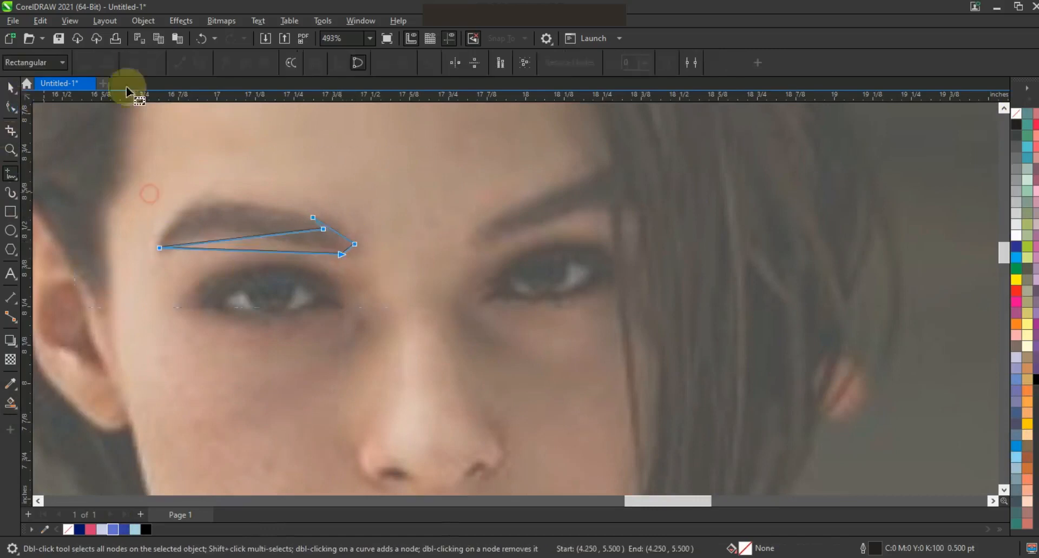
drag(219, 213, 215, 209)
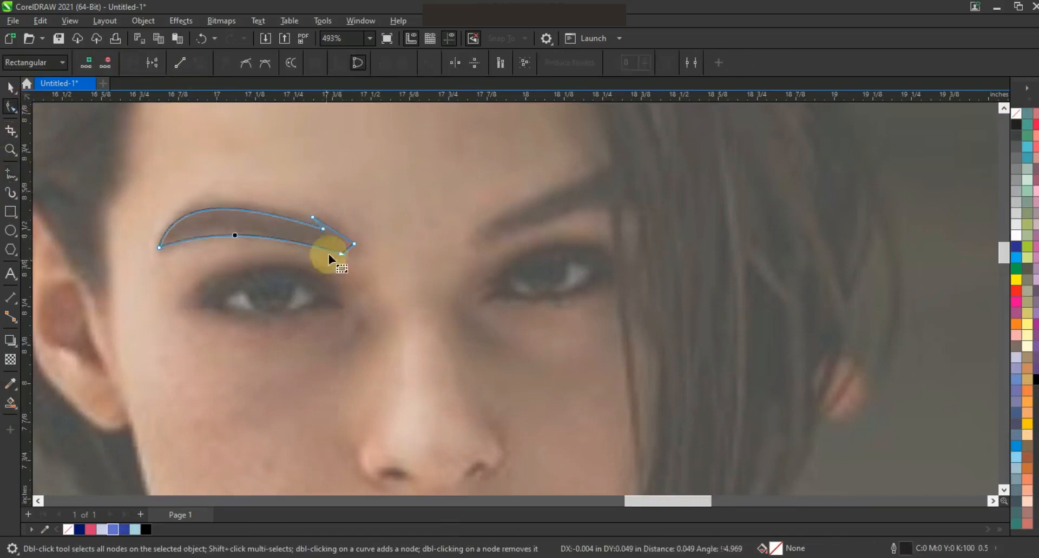
Step: Draw a closed two-node shape across the eye below the traced eyebrow and bend it into an outer eye contour
click(9, 173)
click(180, 303)
click(347, 306)
key(F10)
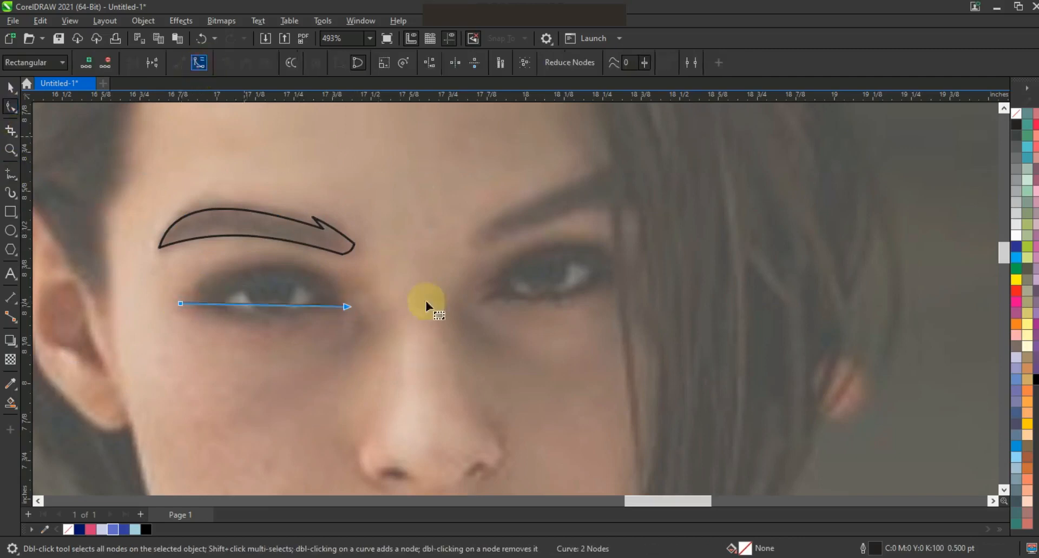
drag(284, 306, 246, 280)
drag(371, 289, 331, 323)
drag(237, 304, 298, 356)
drag(292, 305, 294, 305)
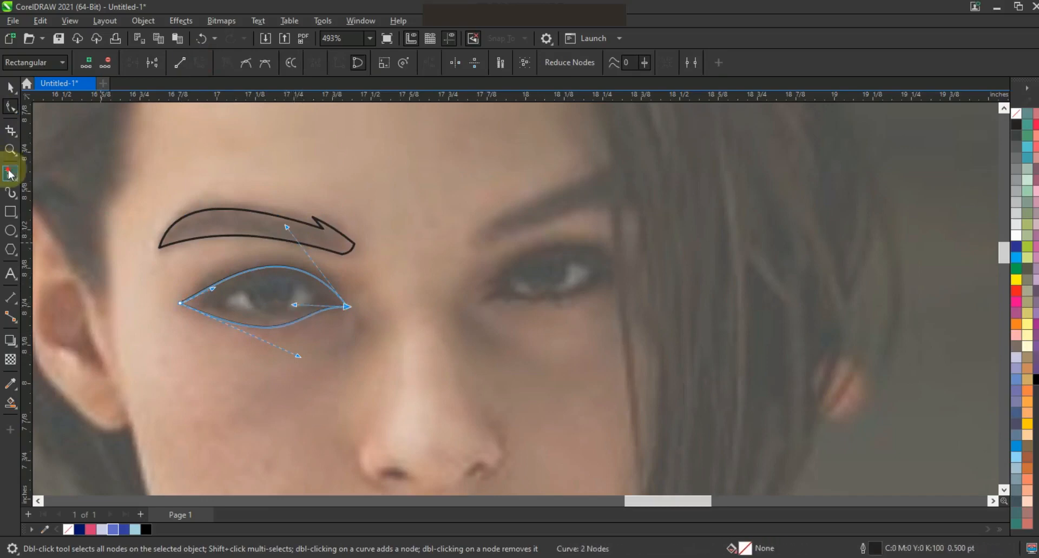
Step: Draw a two-node shape, about 0.32 inches wide, inside the eye contour and curve it around the visible eyeball
click(10, 174)
click(318, 297)
click(220, 303)
key(shift+F2)
click(11, 107)
key(F3)
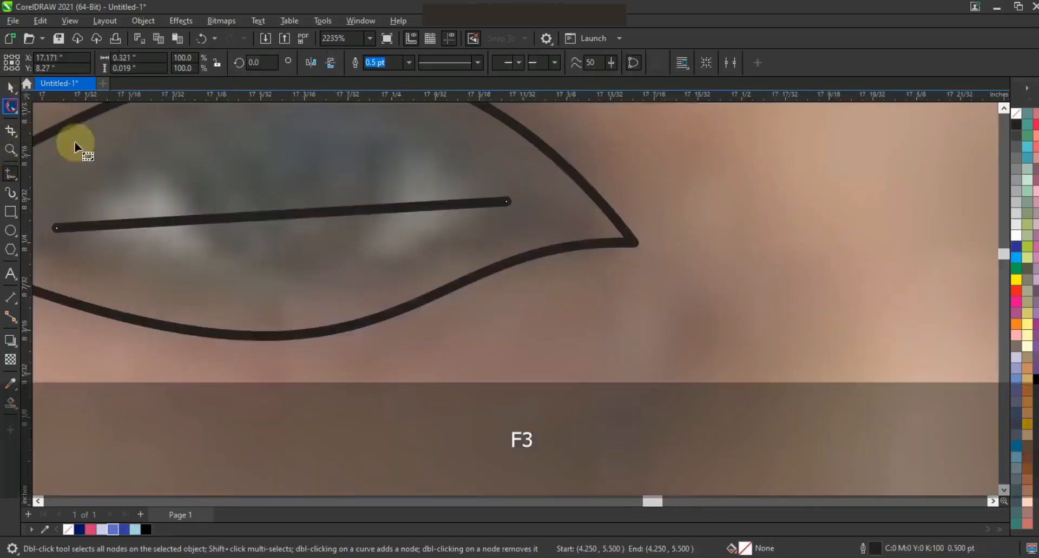
drag(383, 233, 364, 176)
drag(322, 233, 343, 266)
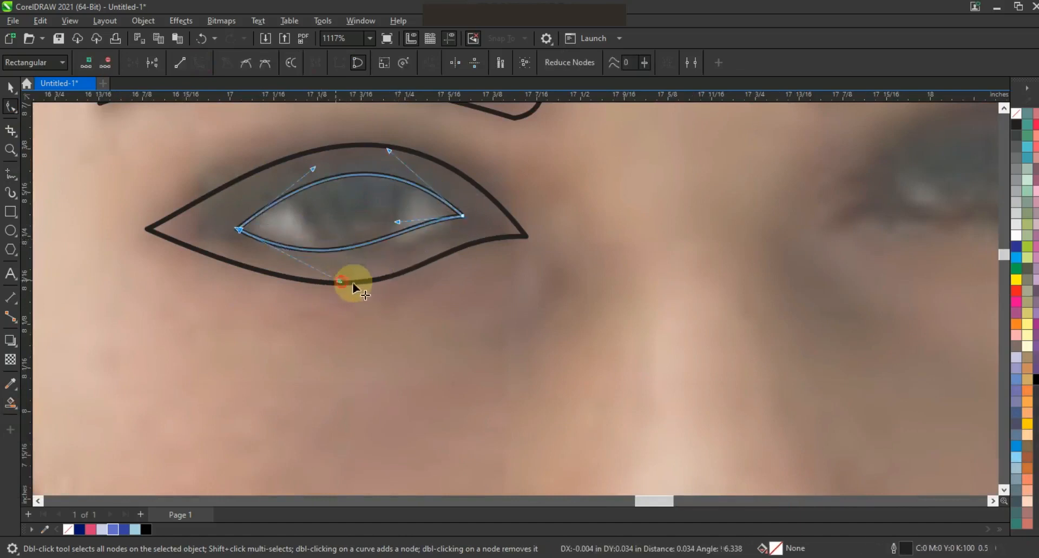
Step: Draw an iris ellipse about 0.15 by 0.14 inches, Smart Fill its part inside the eye opening light blue and delete the ellipse
click(10, 230)
drag(297, 153, 407, 252)
click(11, 403)
click(341, 238)
key(Delete)
click(454, 214)
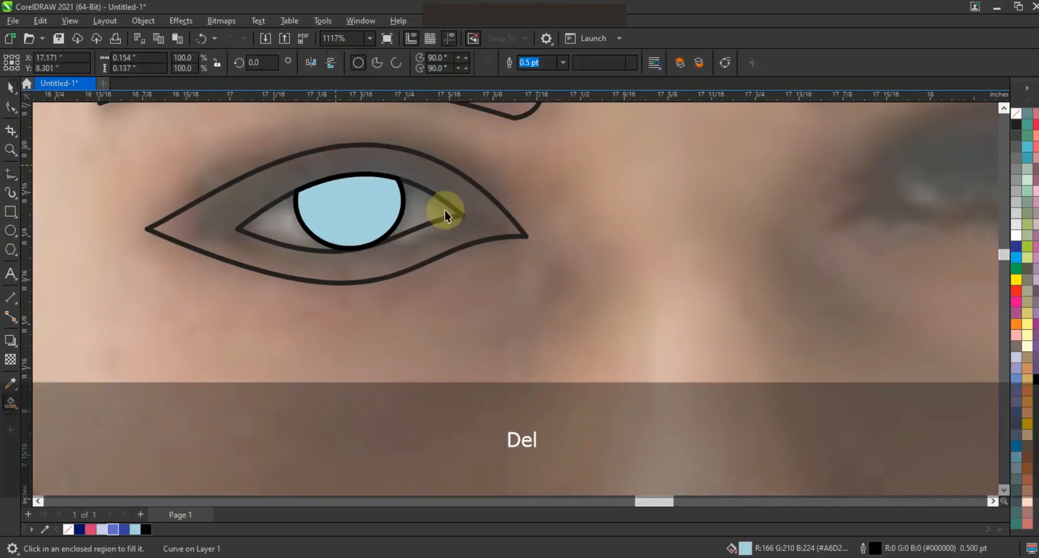
Step: Fill the whites of the traced eye lavender, its outer contour navy and the traced eyebrow black
click(101, 530)
click(465, 245)
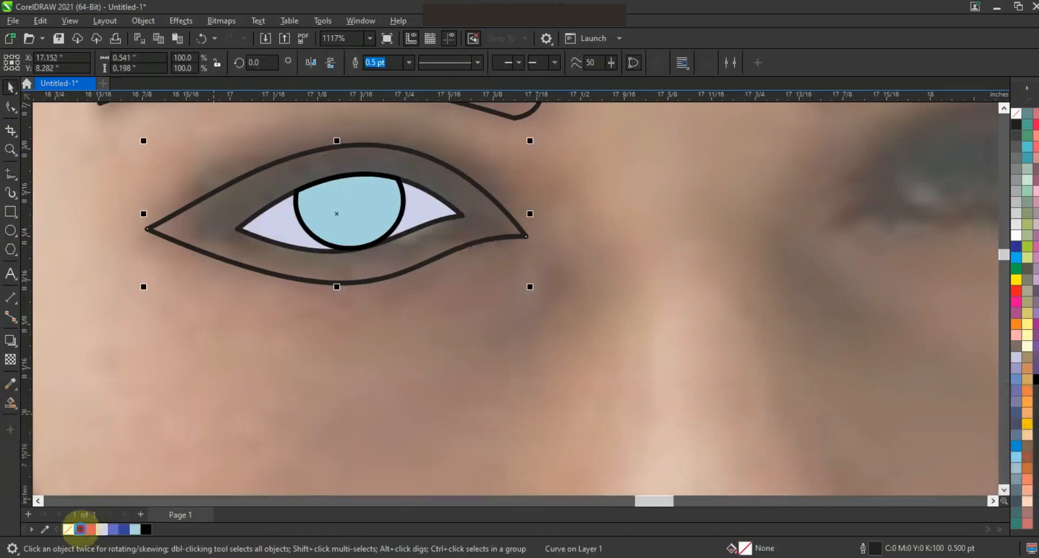
click(80, 530)
key(F3)
key(F3)
click(471, 243)
click(145, 531)
key(F3)
key(F3)
Step: Remove the outlines from the traced eye and eyebrow shapes
key(Escape)
drag(271, 217, 513, 285)
right_click(1016, 112)
click(1006, 118)
click(391, 304)
click(477, 267)
click(82, 530)
Step: Move both traced eyes with their eyebrows from the photo onto the illustration's face and nudge them into place
click(236, 232)
drag(237, 217, 503, 289)
drag(456, 261, 518, 265)
key(Escape)
click(241, 250)
drag(237, 238, 865, 268)
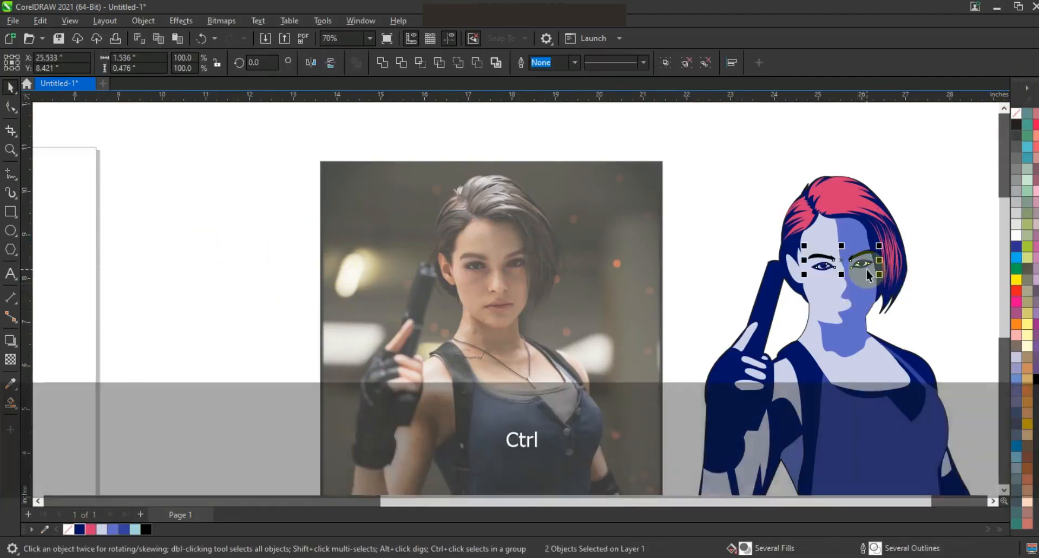
key(Right)
click(620, 192)
scroll(664, 164, down, 1)
key(Escape)
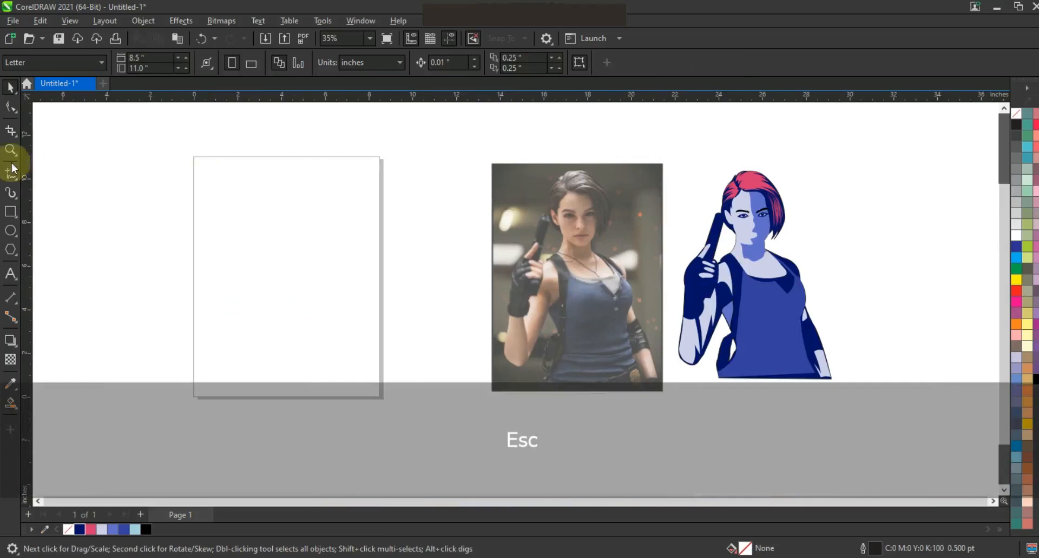
Step: Sketch a closed freehand shape about 0.44 by 0.22 inches around the underside of the nose and fill it navy
click(10, 151)
drag(531, 183, 681, 284)
drag(309, 200, 580, 368)
key(F5)
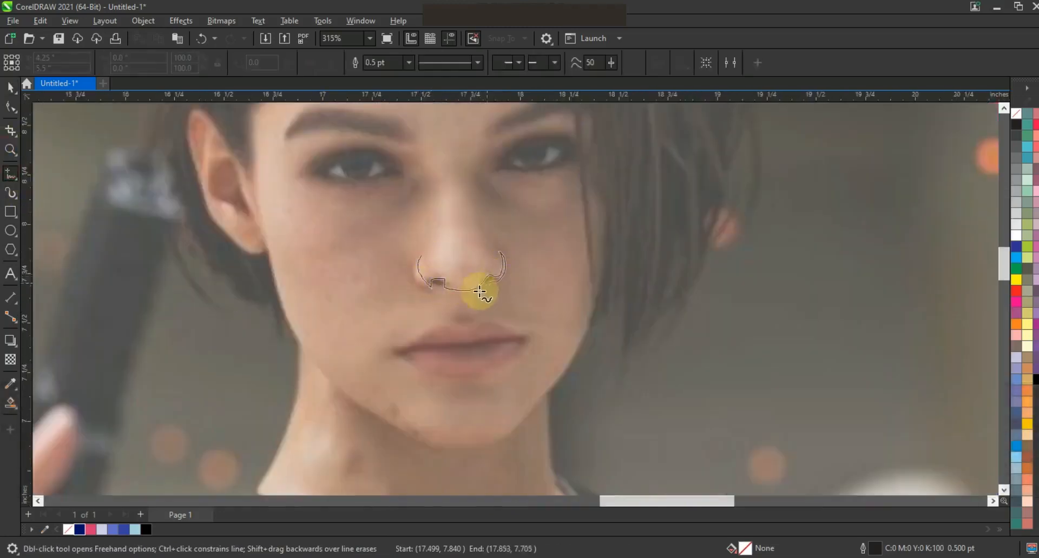
mouse_move(419, 280)
mouse_down()
mouse_move(421, 256)
mouse_move(547, 286)
mouse_up()
click(10, 87)
click(79, 529)
Step: Move the navy nose shape from the photo onto the illustration's face and remove its outline
key(F3)
key(F3)
key(F3)
key(ctrl+z)
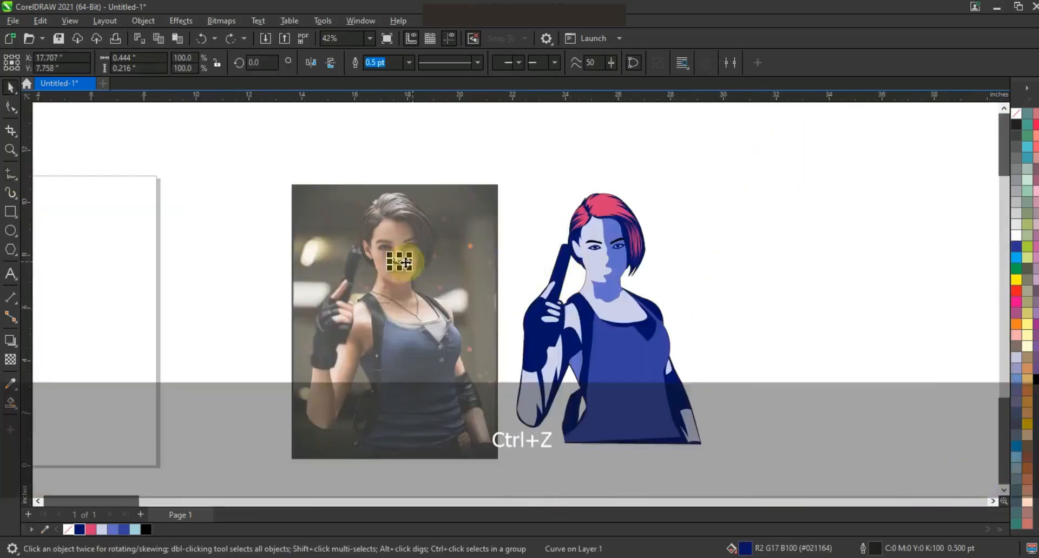
key(ctrl+z)
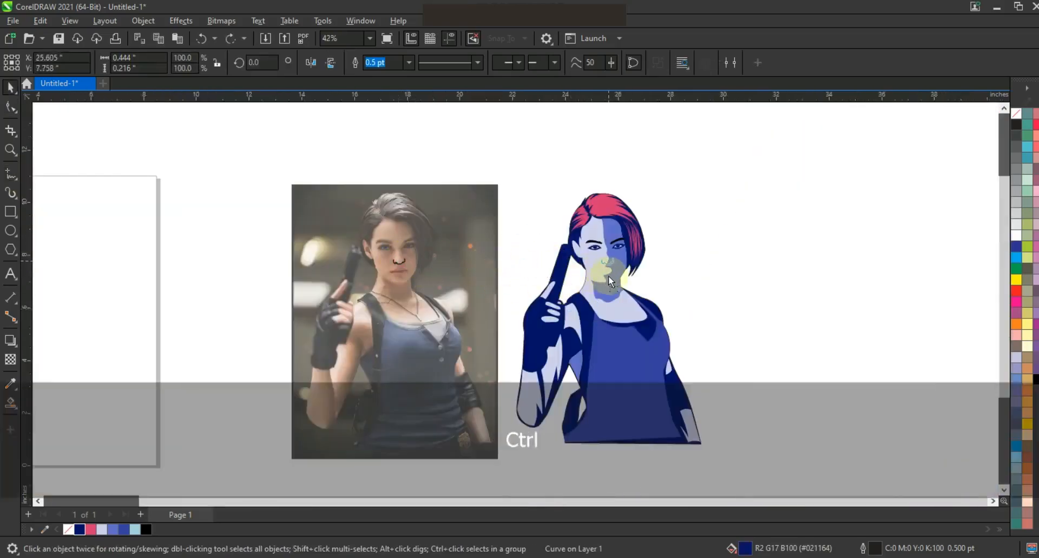
right_click(1015, 116)
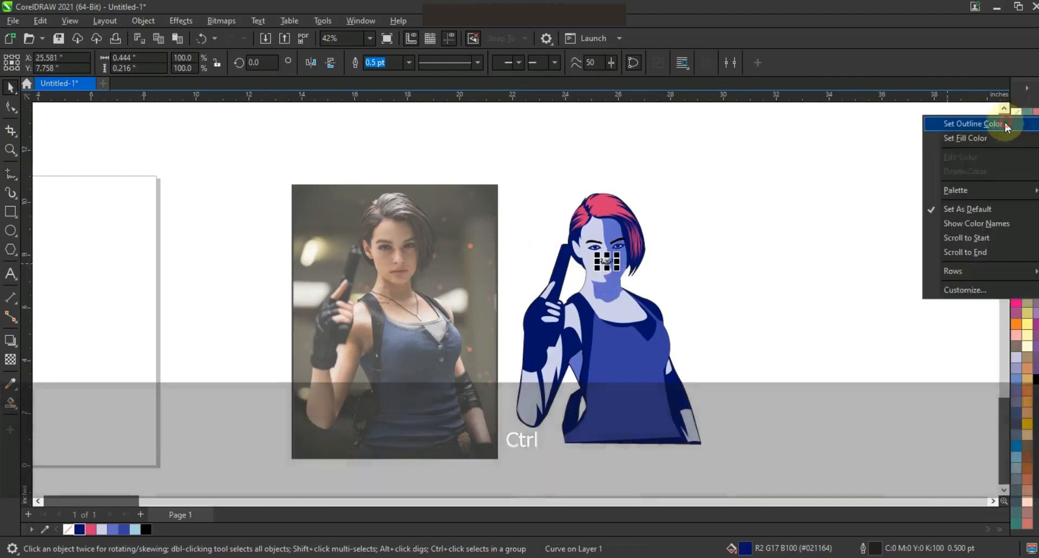
click(752, 325)
Step: Trace the lips as a closed shape about 0.66 by 0.24 inches and curve its upper and lower edges along the mouth
click(10, 150)
drag(380, 246, 447, 292)
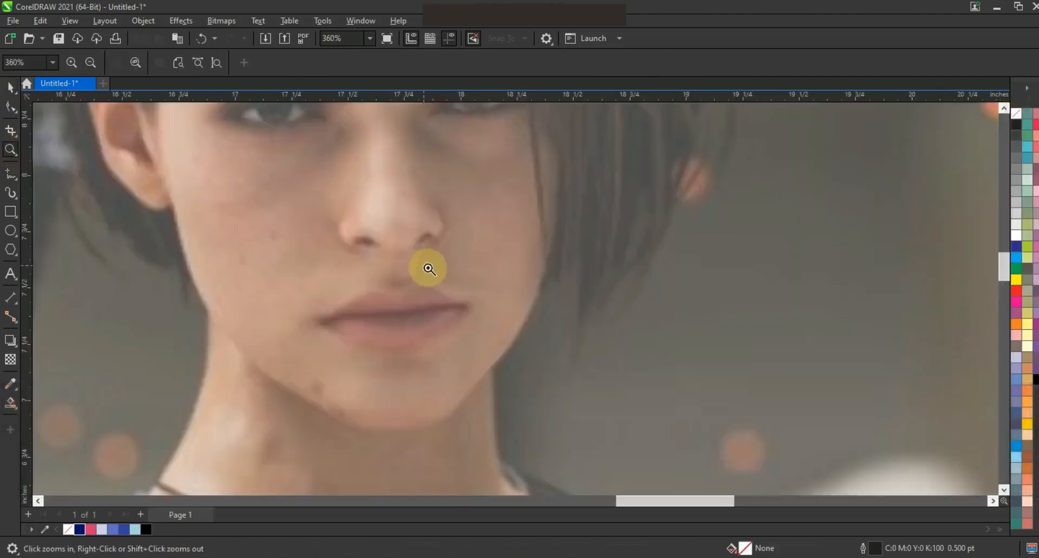
click(320, 318)
click(399, 297)
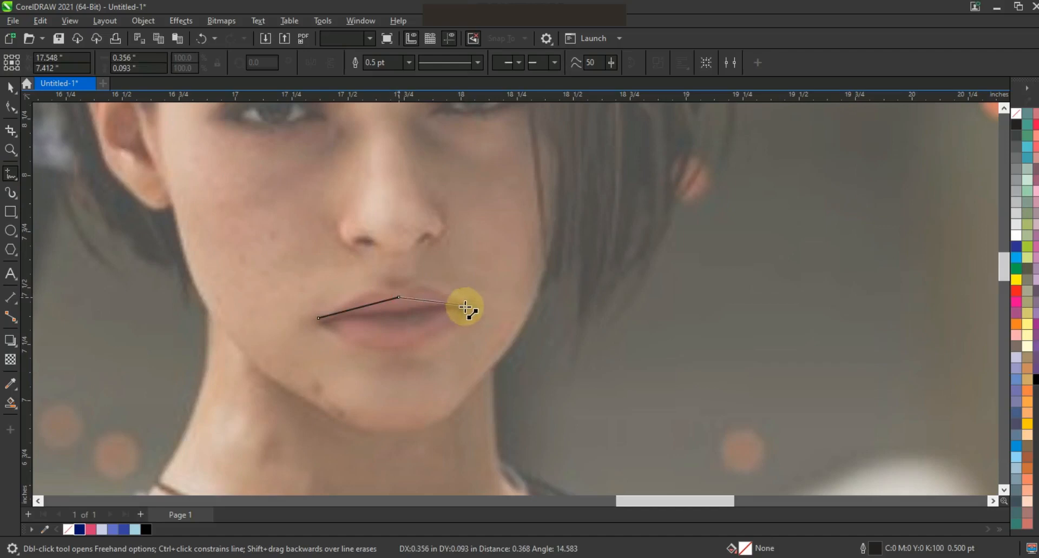
click(468, 308)
click(318, 318)
key(F10)
click(196, 63)
drag(372, 304, 374, 295)
drag(433, 306, 399, 344)
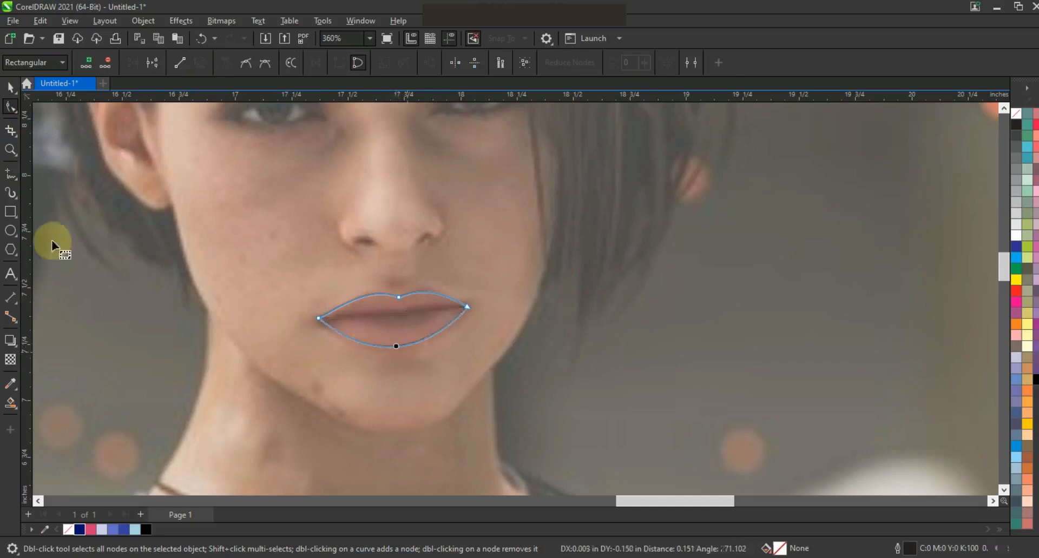
Step: Sketch a closed mouth-opening shape about 0.7 by 0.09 inches between the lips and Smart Fill its part inside them
click(10, 173)
drag(315, 315, 436, 307)
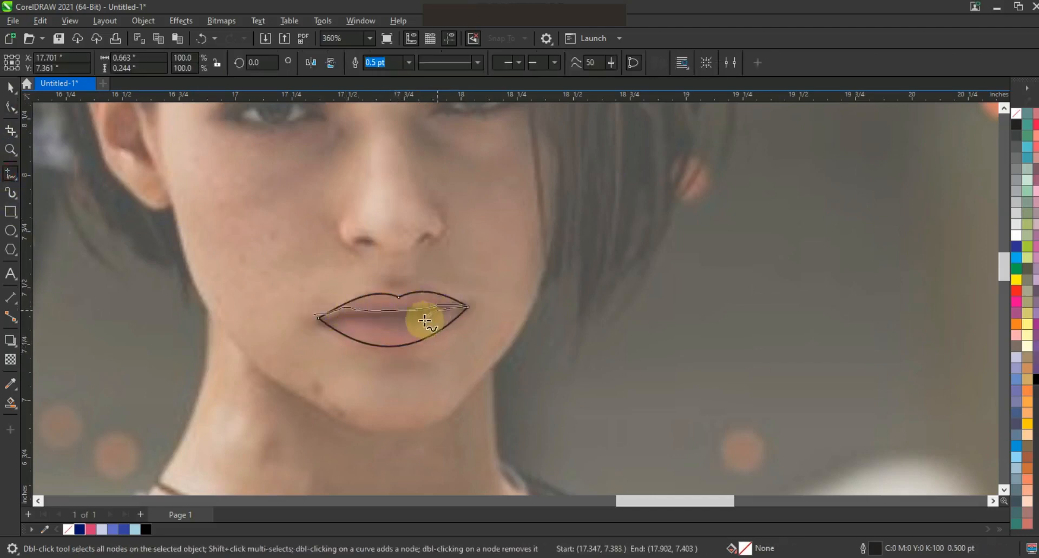
click(10, 403)
click(389, 319)
Step: Fill the lips pink and the mouth opening between them dark red
key(space)
click(447, 297)
click(88, 529)
click(427, 313)
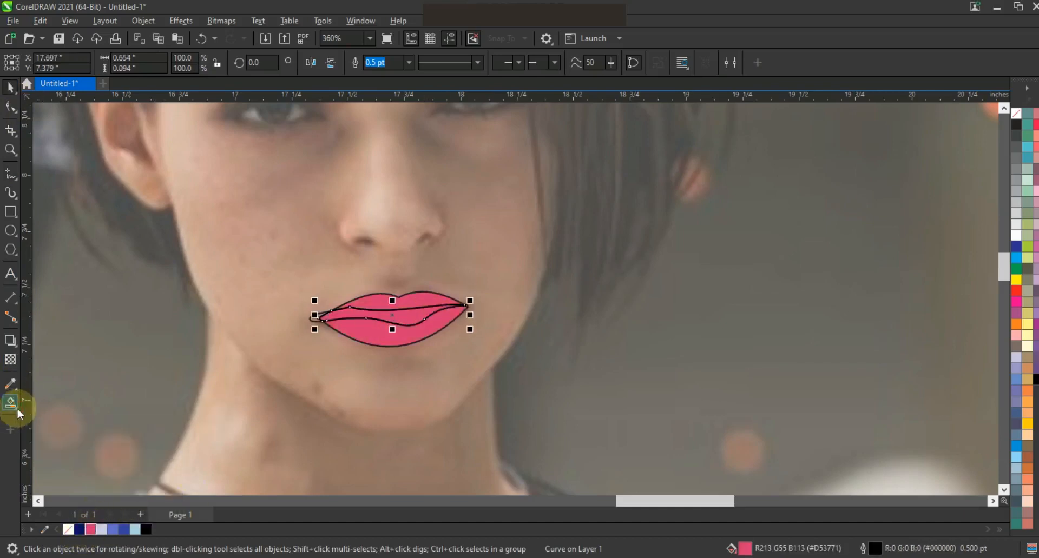
click(17, 409)
click(59, 406)
click(209, 63)
click(196, 90)
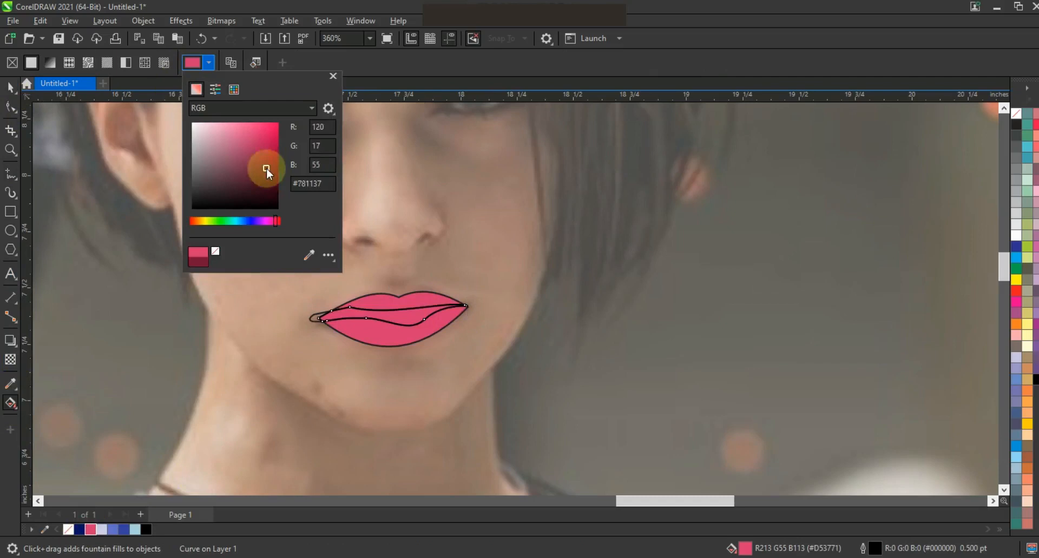
drag(267, 168, 270, 180)
click(427, 309)
click(10, 86)
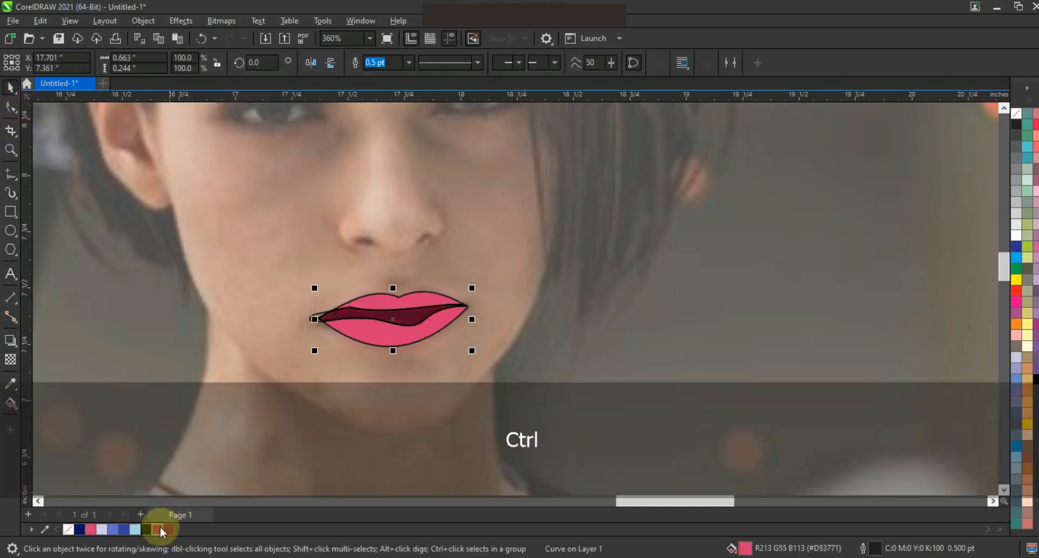
Step: Delete the original freehand mouth-opening curve and remove the outlines from the lips and the dark red opening
click(315, 317)
key(Delete)
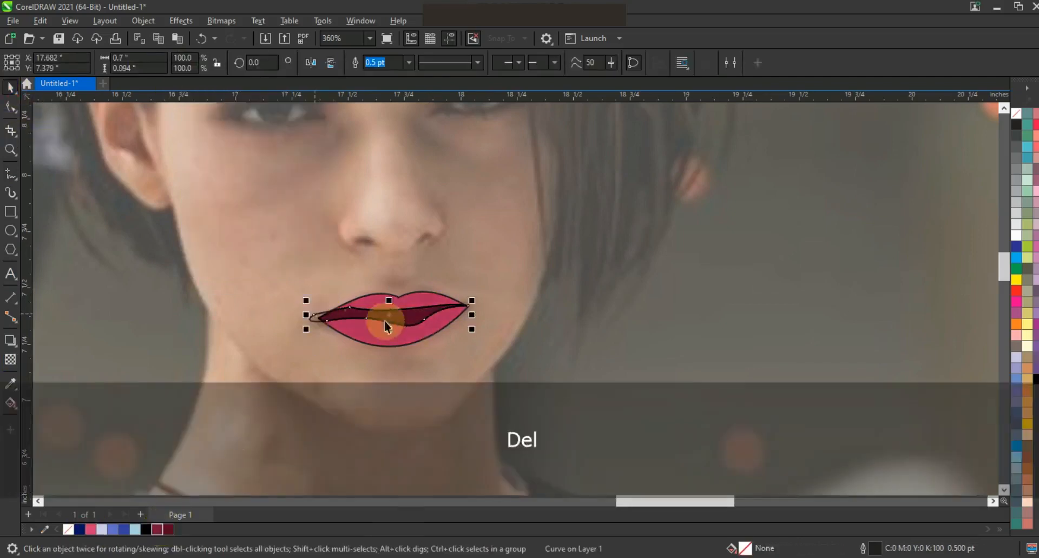
click(387, 319)
shift+click(425, 303)
right_click(1015, 114)
click(981, 124)
Step: Move the lips and mouth opening onto the illustration's face below the nose and nudge them slightly sideways
key(F3)
key(F3)
drag(350, 270, 652, 295)
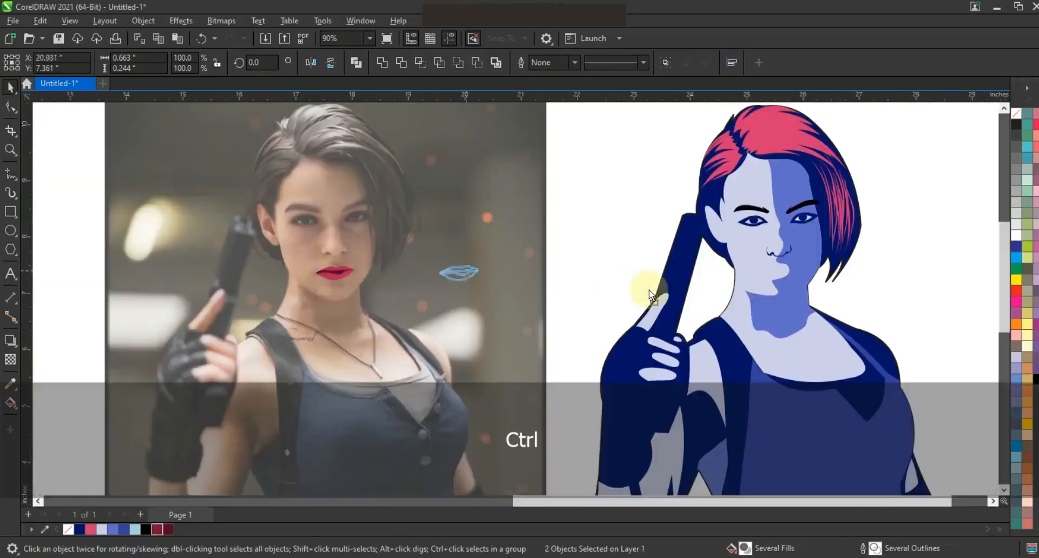
drag(785, 297, 784, 295)
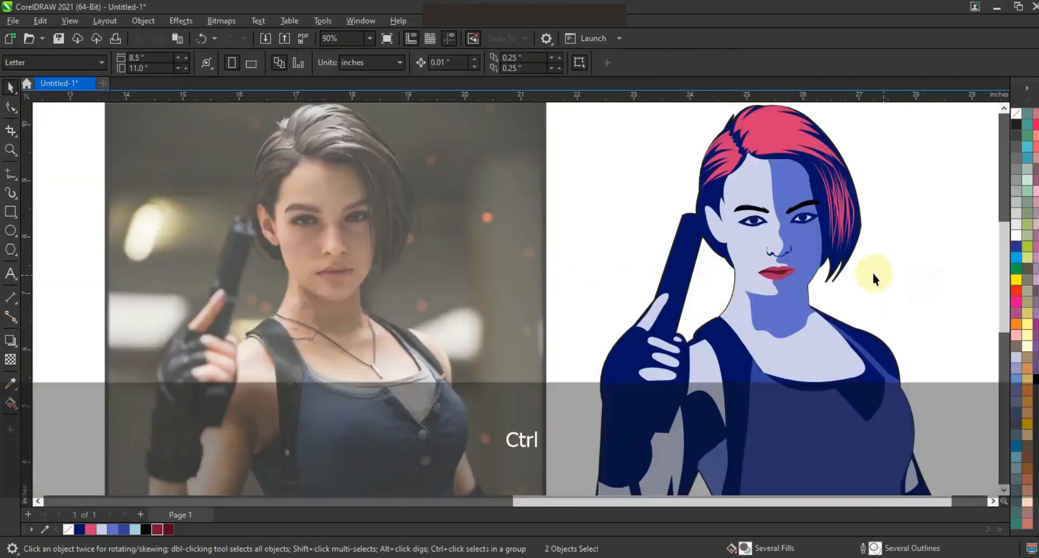
key(Right)
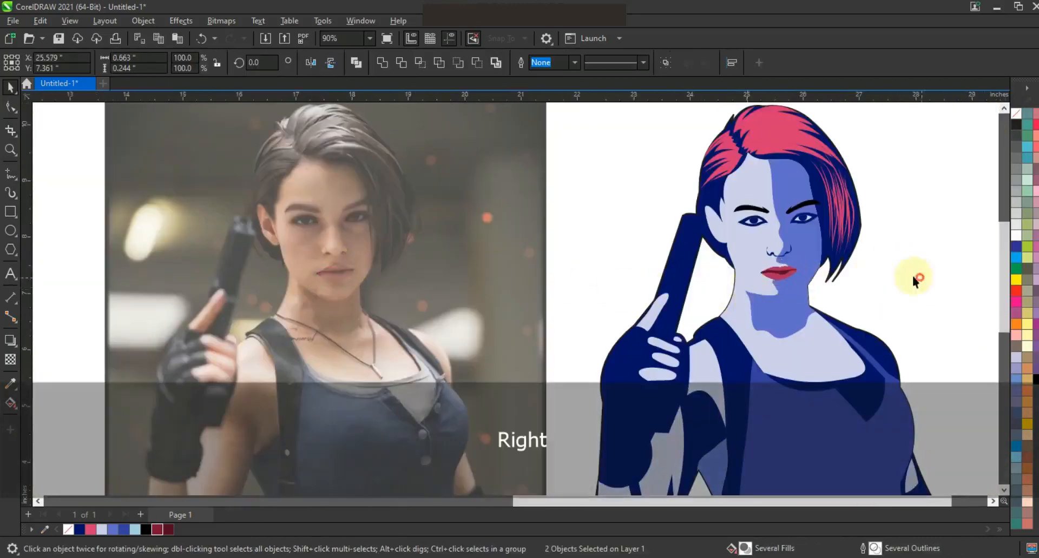
key(Escape)
Step: Sketch an inner-ear shadow about 0.31 by 0.46 inches over the photo's ear, filled blue (R53 G63 B158) without an outline
scroll(866, 308, down, 4)
drag(529, 146, 833, 336)
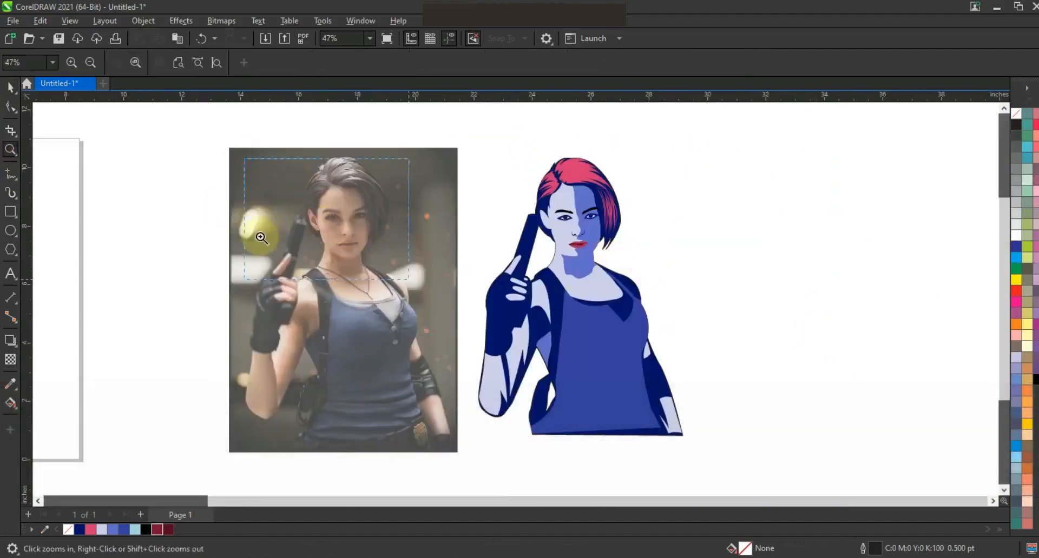
drag(244, 159, 409, 280)
key(F5)
mouse_move(483, 318)
mouse_down()
mouse_move(459, 275)
mouse_move(484, 318)
mouse_up()
click(10, 87)
right_click(1016, 114)
click(123, 529)
Step: Move the blue inner-ear shadow from the photo onto the illustration's ear
key(F3)
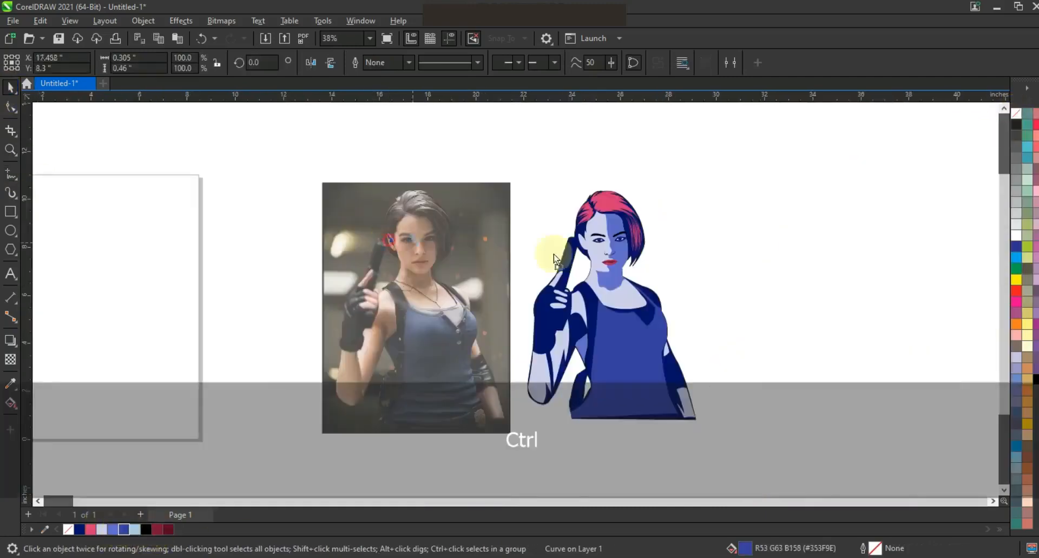
click(810, 225)
drag(765, 125, 273, 474)
key(shift+F2)
key(Escape)
click(803, 243)
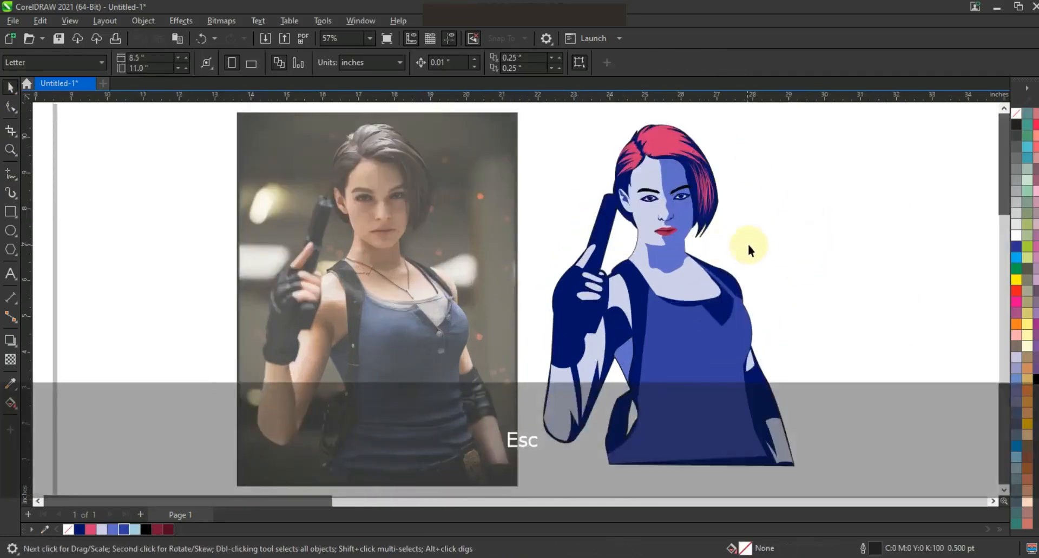
Step: Sketch seven closed freehand highlight shapes over the gun and the glove in the photo and select them all
click(10, 151)
drag(319, 180, 399, 260)
click(10, 174)
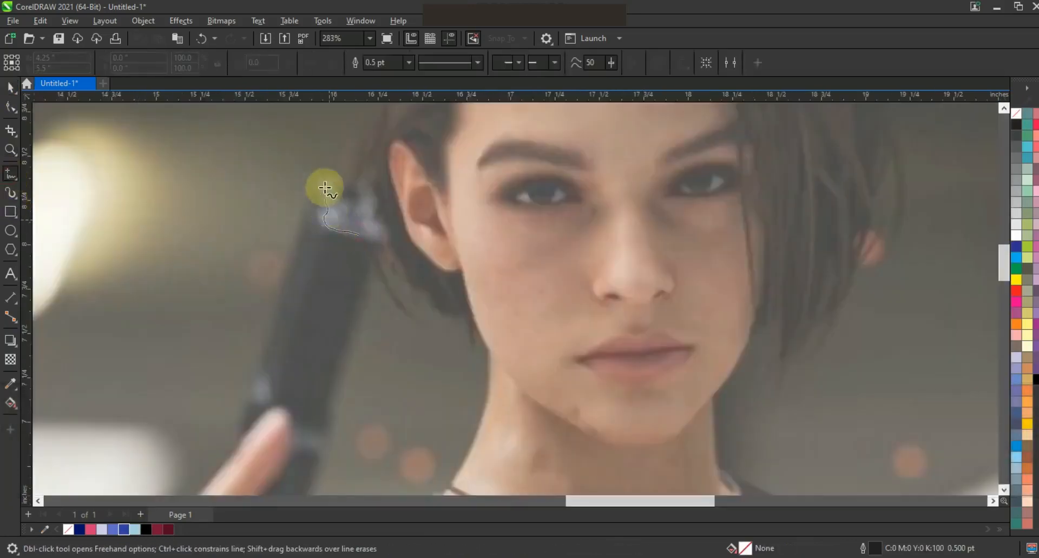
drag(365, 236, 361, 235)
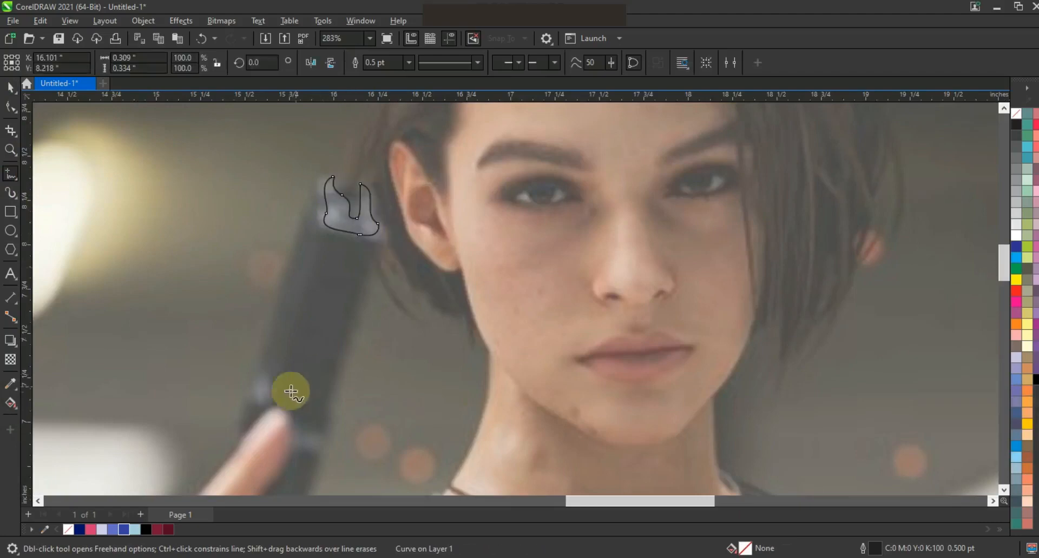
key(F3)
mouse_move(308, 381)
mouse_down()
mouse_move(295, 380)
mouse_move(316, 371)
mouse_move(304, 367)
mouse_up()
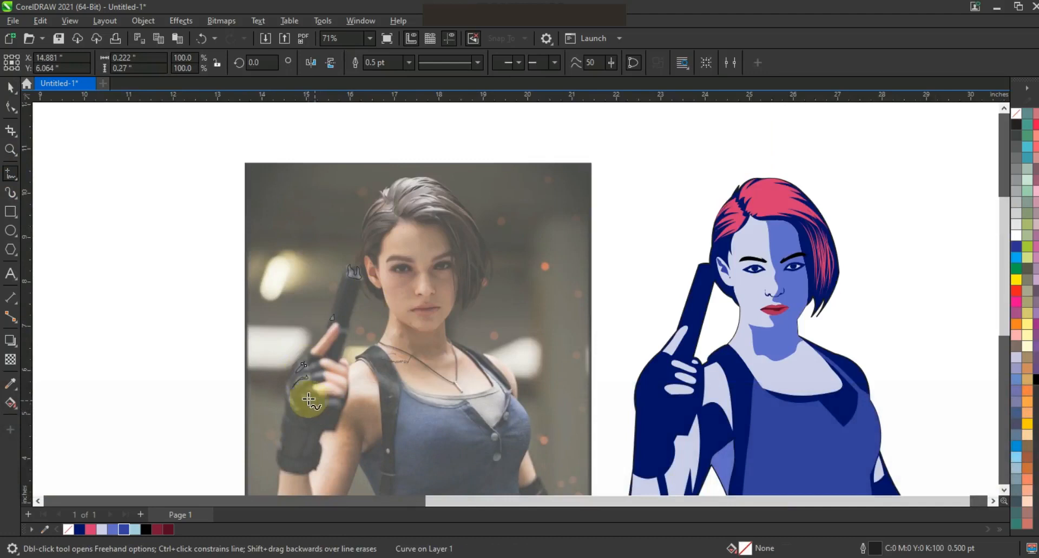
drag(292, 402, 335, 414)
drag(290, 433, 305, 447)
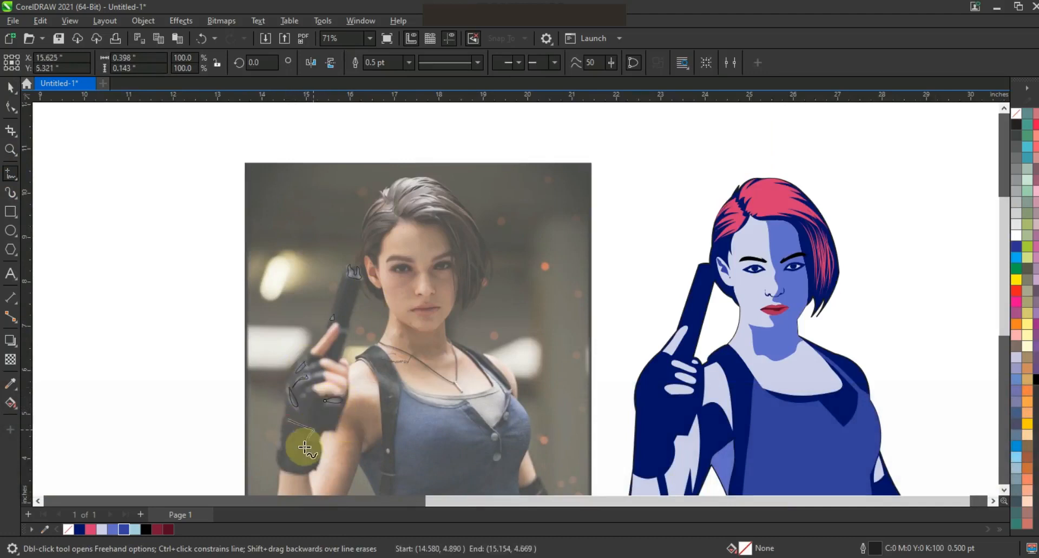
drag(382, 462, 416, 445)
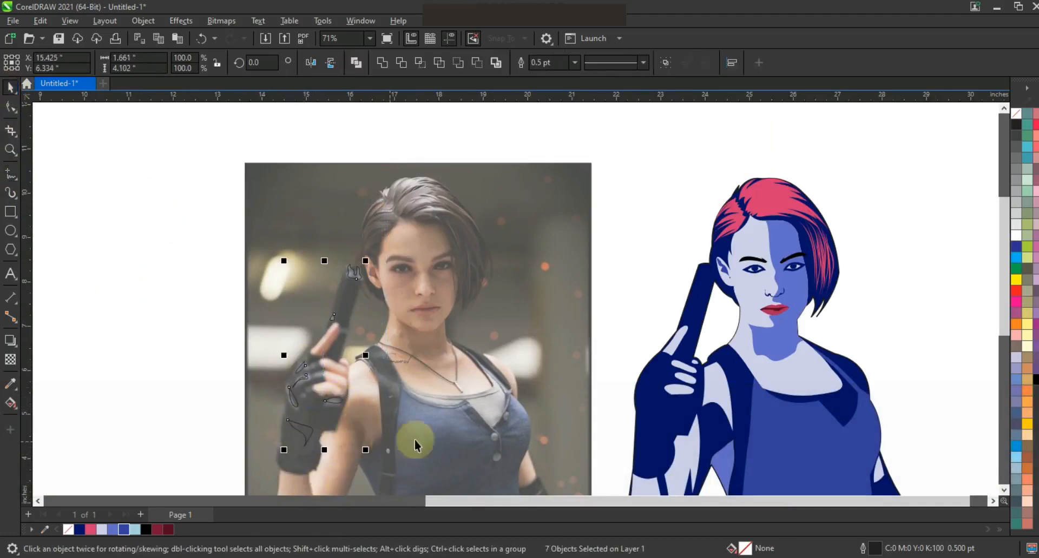
Step: Move the seven highlights onto the illustration's gun and glove, filled medium blue and without outlines
click(90, 529)
drag(331, 316, 683, 332)
right_click(1016, 113)
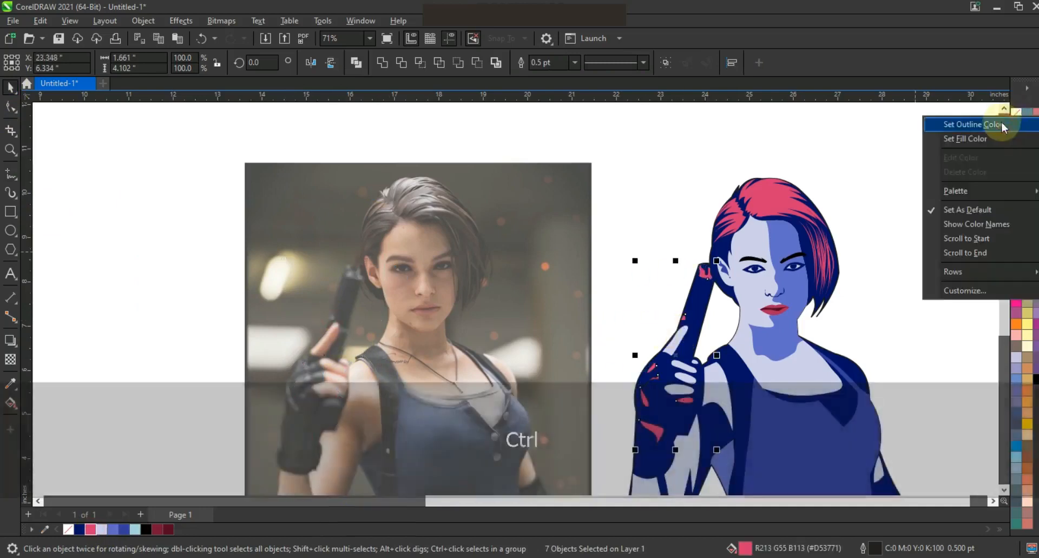
click(974, 120)
key(Escape)
key(F3)
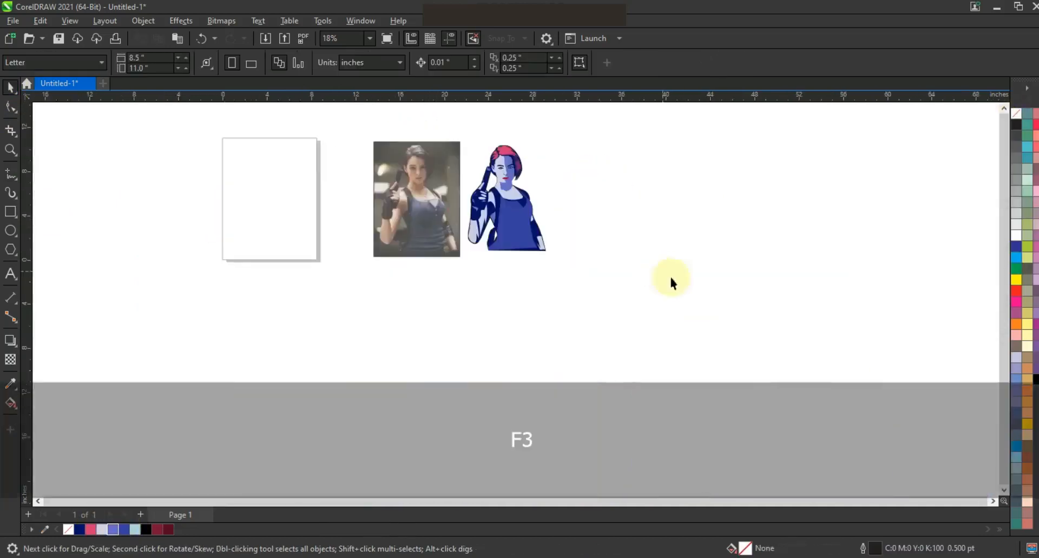
Step: Sketch a closed freehand shape of the shirt's waist folds over the photo and move it onto the illustration's waist
click(10, 150)
drag(343, 130, 601, 274)
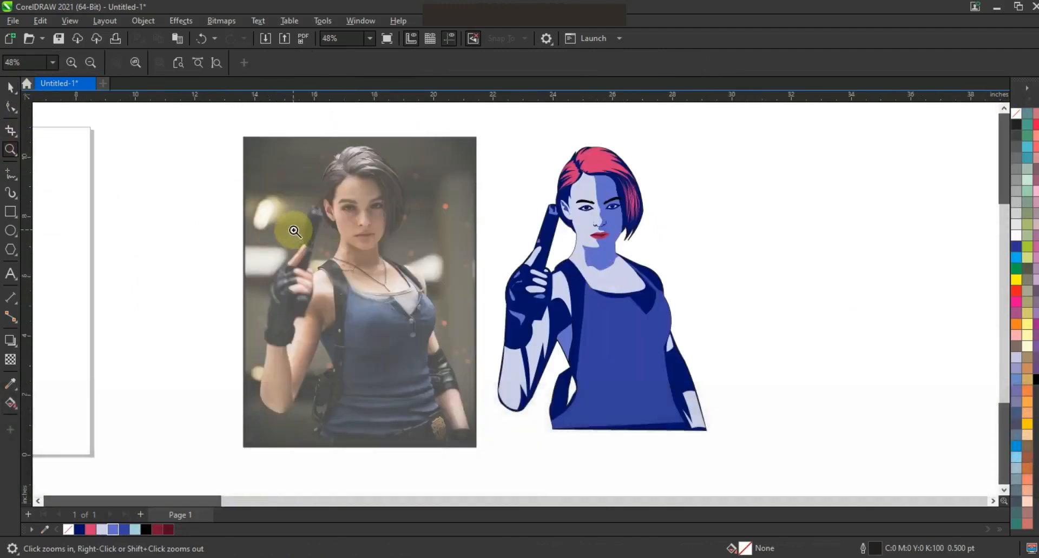
click(9, 193)
mouse_move(335, 389)
mouse_down()
mouse_move(428, 394)
mouse_move(342, 403)
mouse_move(418, 423)
mouse_move(331, 430)
mouse_up()
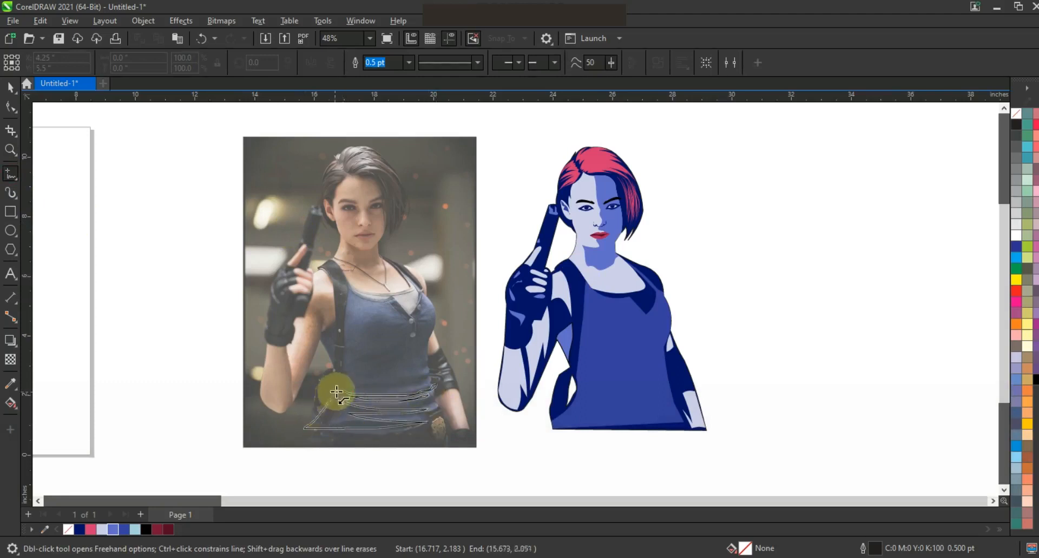
click(10, 86)
drag(336, 393, 588, 406)
Step: Smart Fill the waist-fold shape light blue and delete the original freehand curve
click(10, 403)
click(59, 413)
click(563, 424)
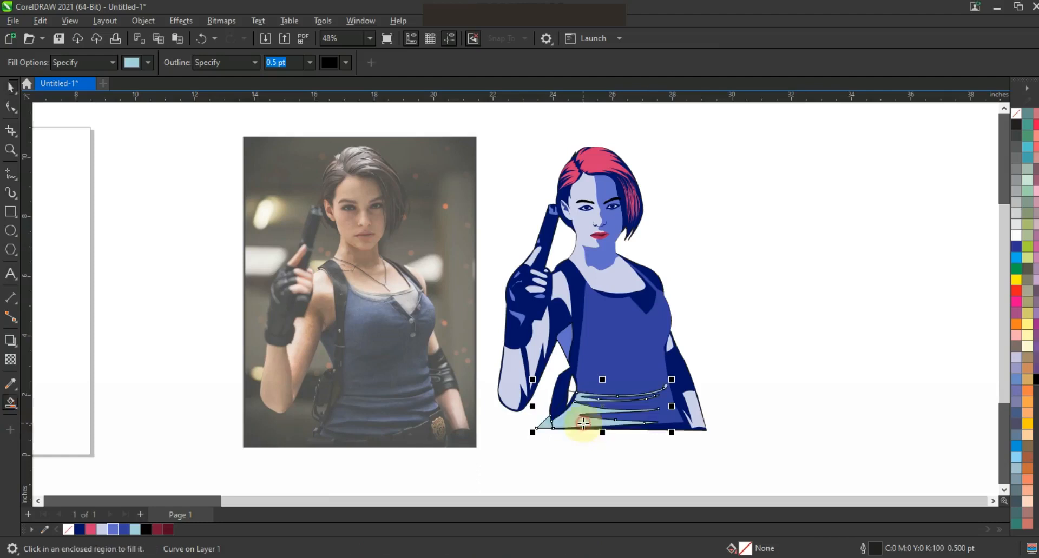
click(10, 88)
click(572, 392)
key(Delete)
Step: Recolour the waist folds navy and remove their outline
click(578, 406)
click(112, 530)
click(124, 529)
click(80, 530)
right_click(1016, 113)
click(995, 120)
click(944, 204)
Step: Duplicate the navy waist folds, rotate the copy to about 194.6° and place it across the shirt's outer side above the waist
click(563, 416)
drag(533, 406, 722, 425)
right_click(722, 425)
drag(774, 422, 750, 359)
click(709, 370)
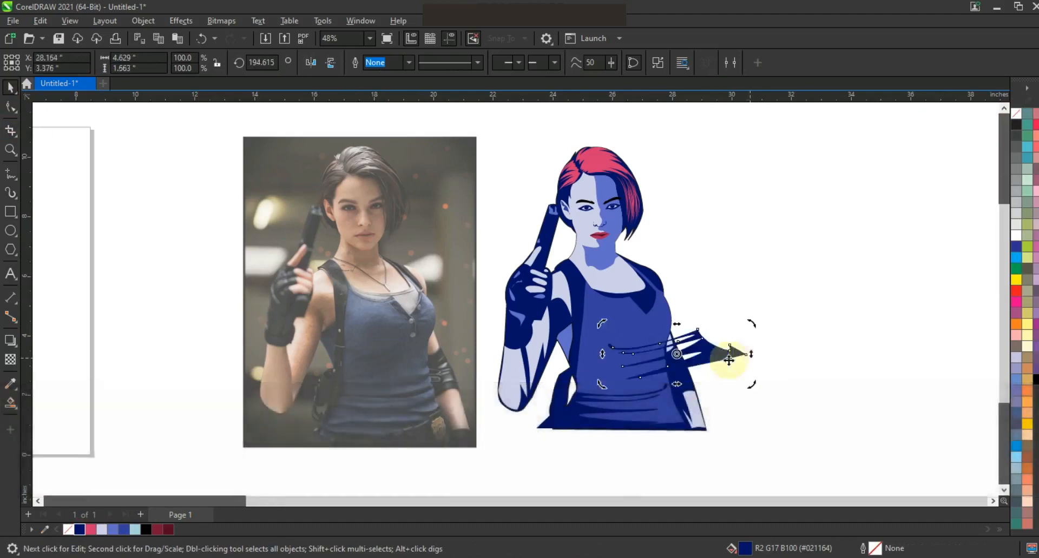
Step: Clip both navy fold shapes inside the illustration's blue shirt so nothing extends past its edges
shift+click(636, 396)
shift+click(575, 426)
right_click(714, 358)
click(752, 366)
click(668, 332)
click(818, 317)
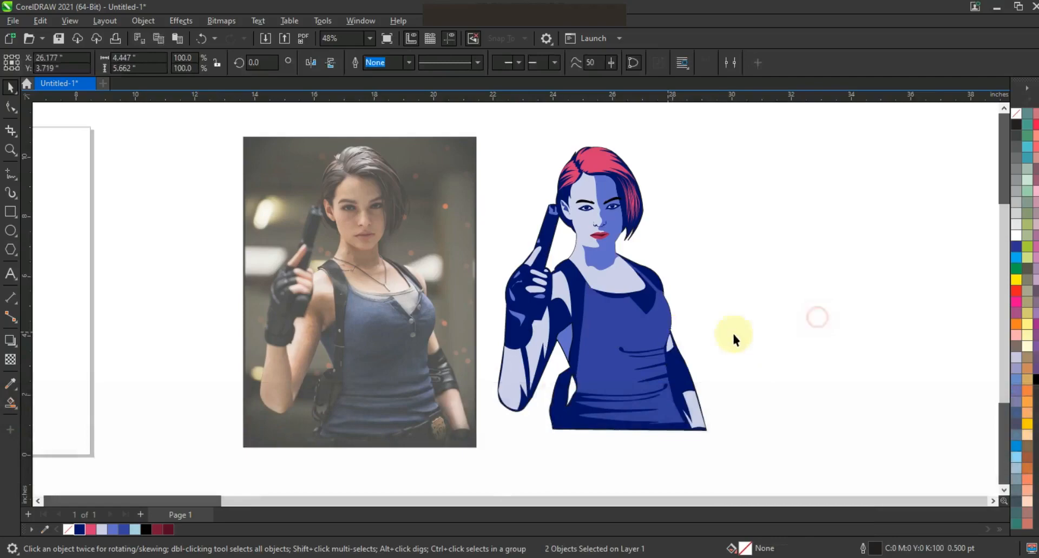
scroll(783, 326, down, 2)
key(Escape)
click(671, 340)
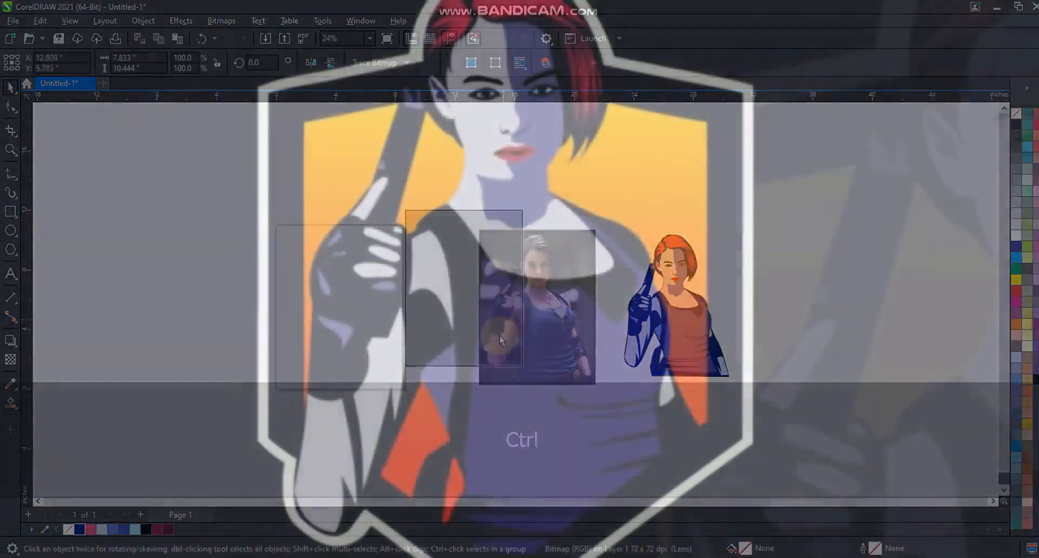